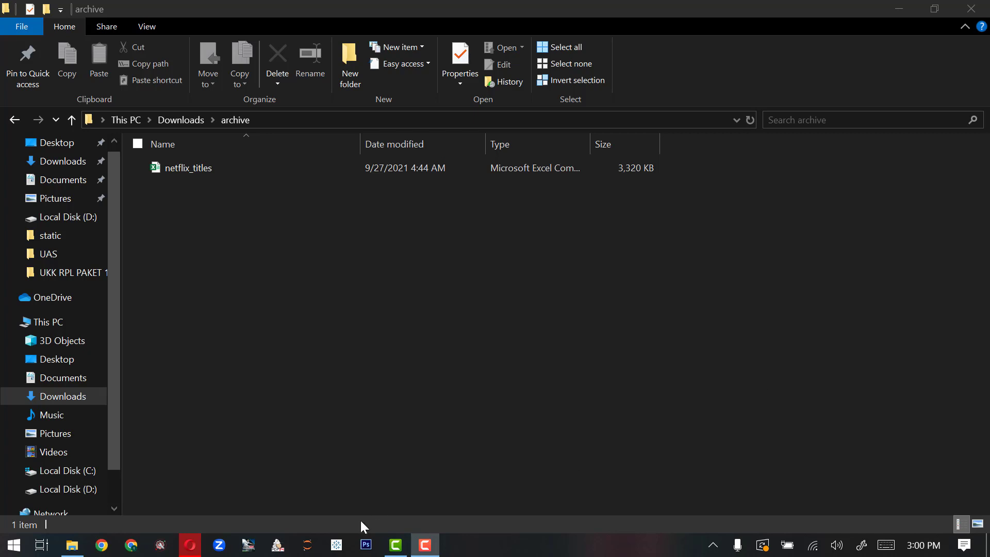
Load the netflix_titles CSV file from the archive folder in Downloads into Tableau Public as a data source
left_click(341, 542)
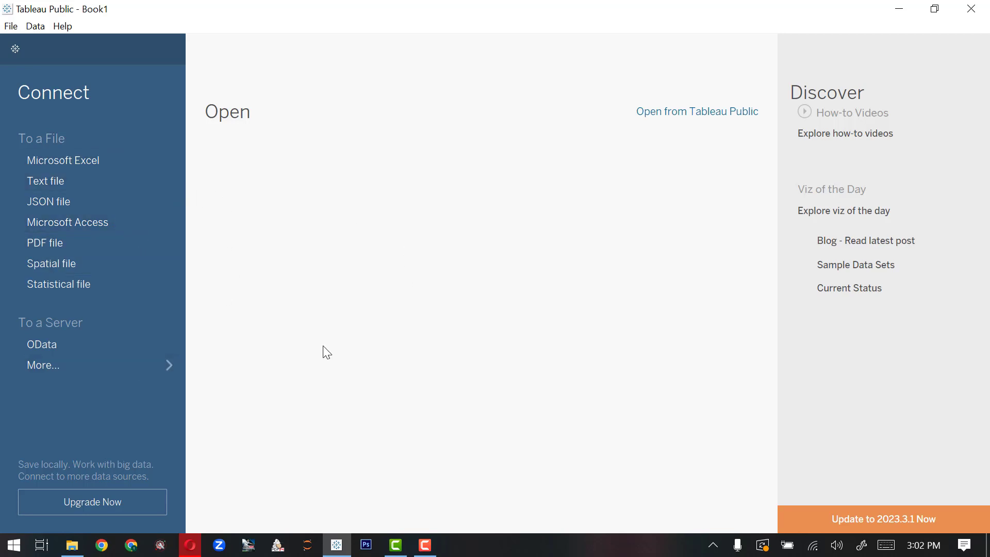
left_click(77, 550)
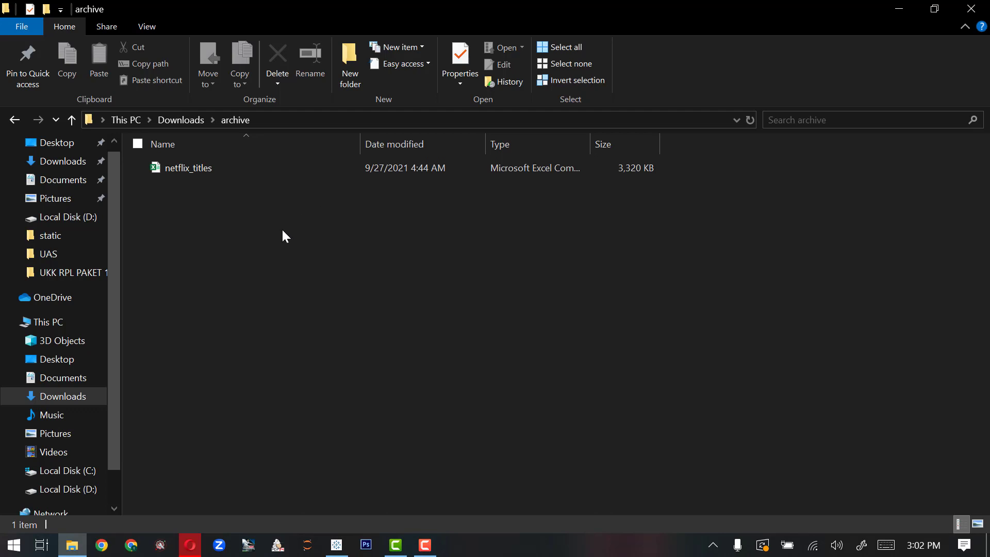
left_click(222, 170)
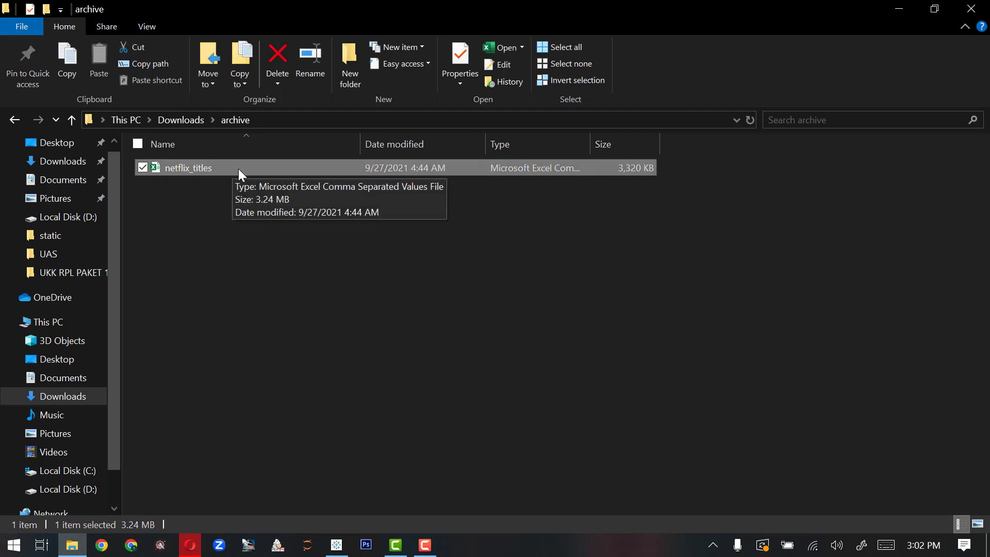
left_click_drag(238, 168, 334, 326)
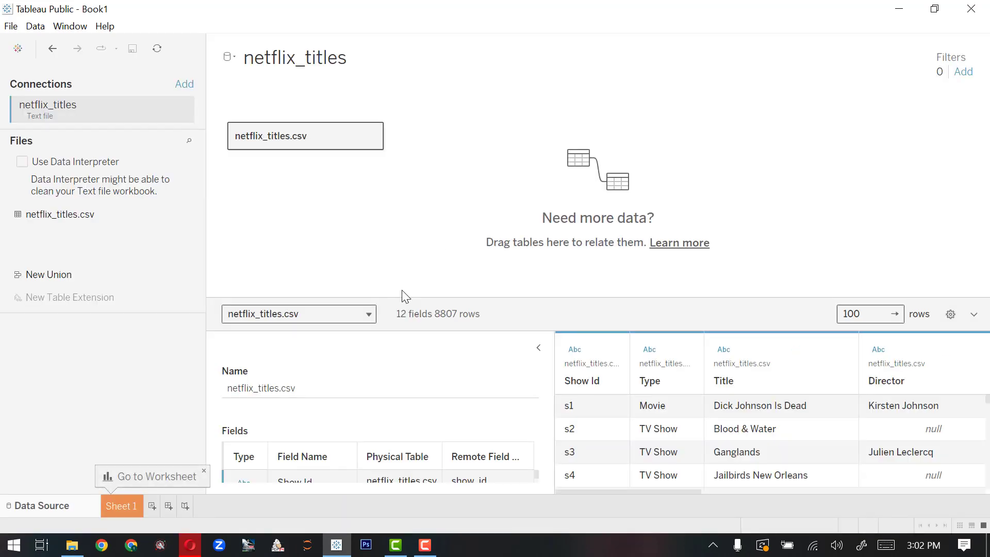
Collapse the table details, look through the remaining columns of the data preview, and go to the Sheet 1 worksheet
left_click(538, 348)
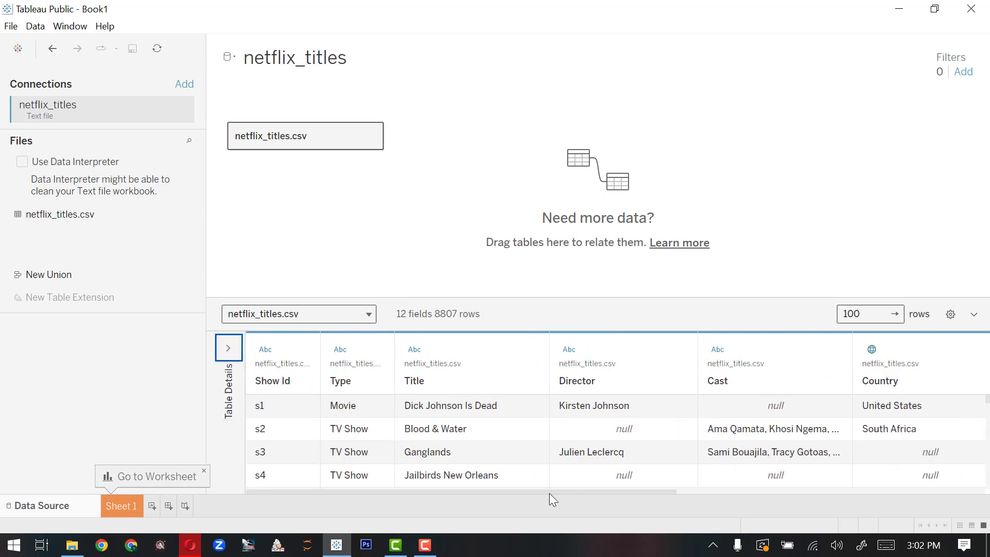
left_click_drag(533, 493, 464, 476)
left_click(116, 512)
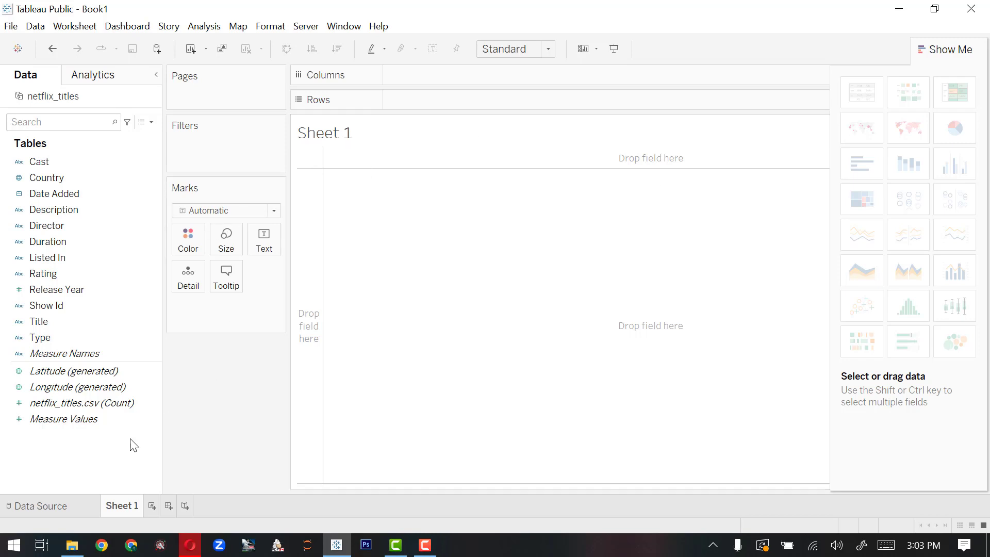
Build a world map on Sheet 1 with Longitude (generated) as columns and Latitude (generated) as rows
left_click(83, 403)
left_click(82, 388)
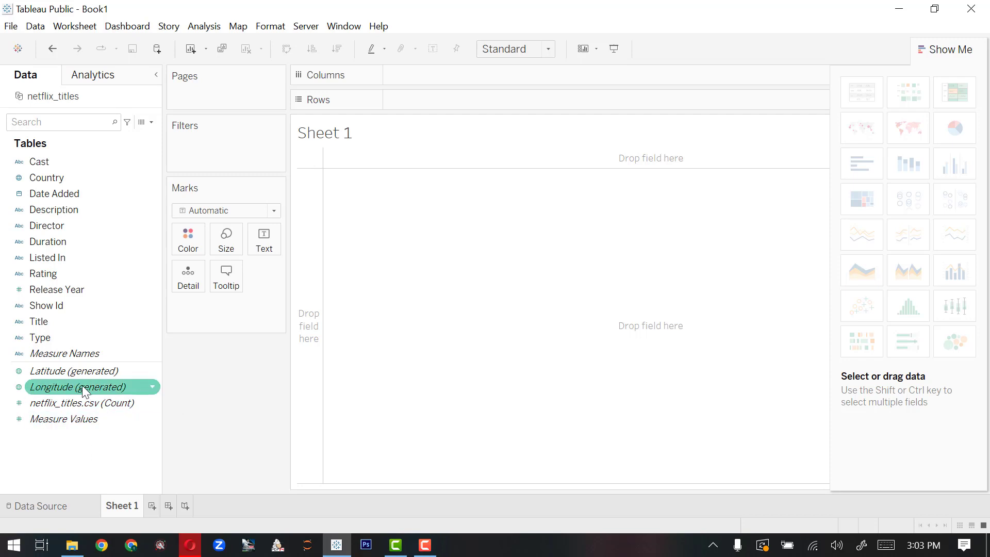
left_click_drag(102, 371, 436, 76)
left_click(78, 387)
left_click(80, 370)
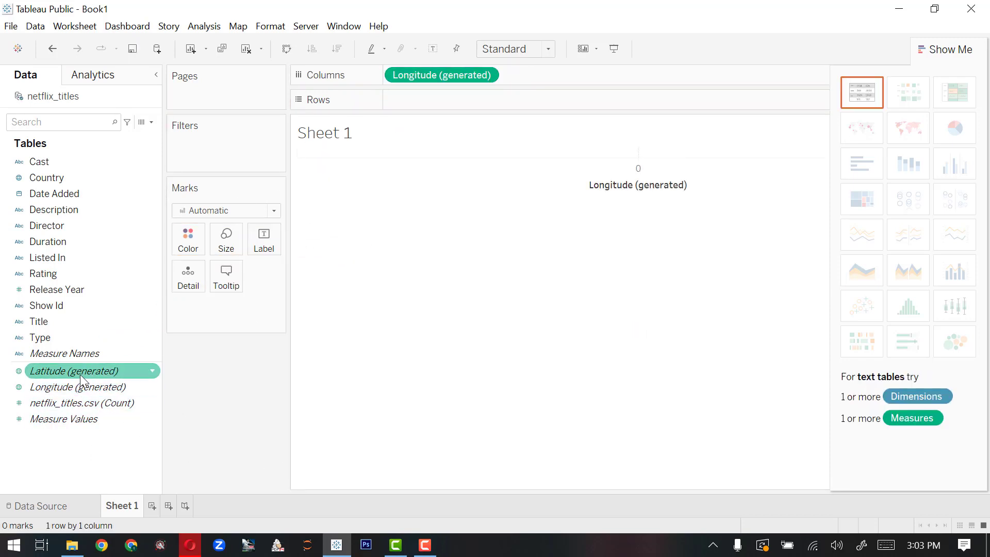
left_click_drag(179, 356, 448, 102)
mouse_move(447, 101)
left_mouse_down()
mouse_move(497, 93)
mouse_move(455, 99)
left_mouse_up()
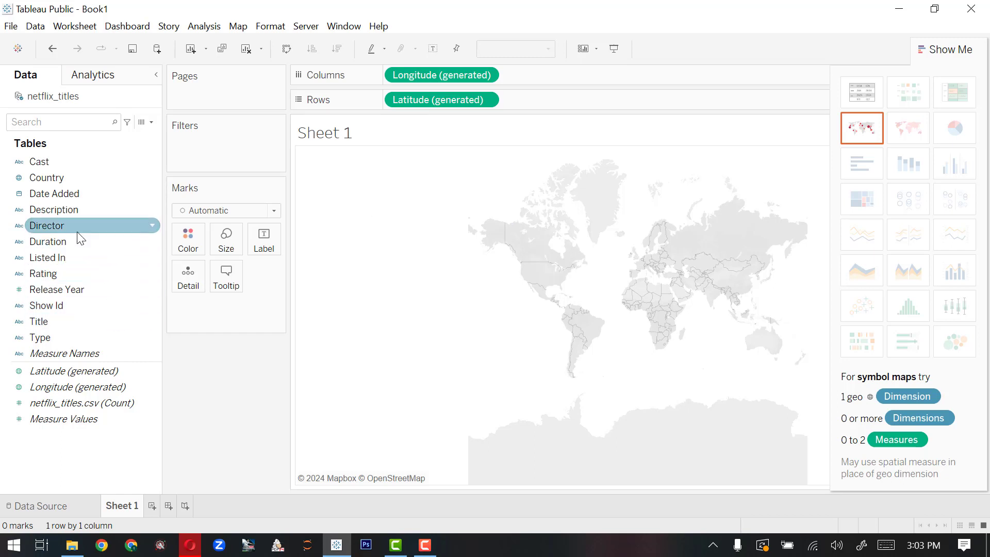
Add Country as the map's detail level and change the symbol map to a filled map
left_click_drag(67, 177, 191, 279)
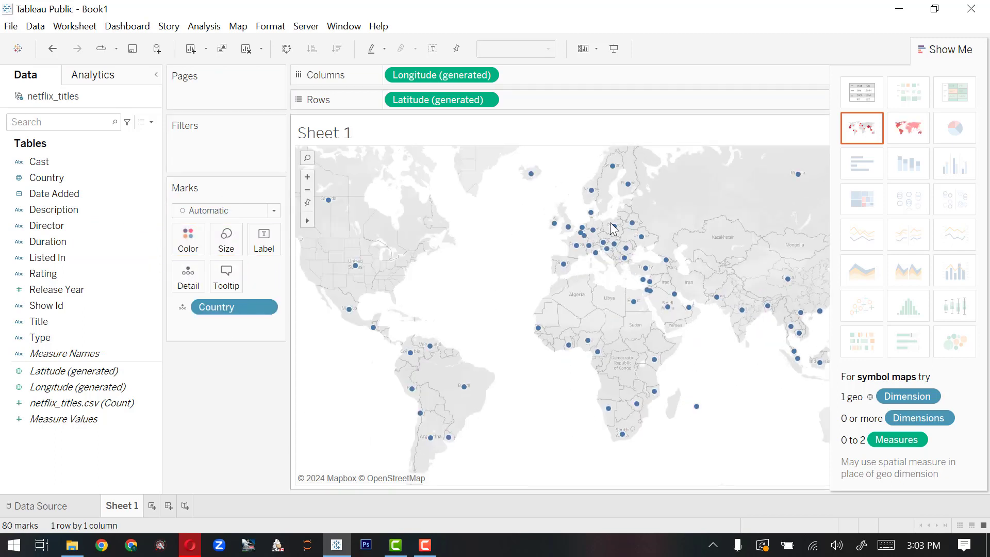
left_click(899, 139)
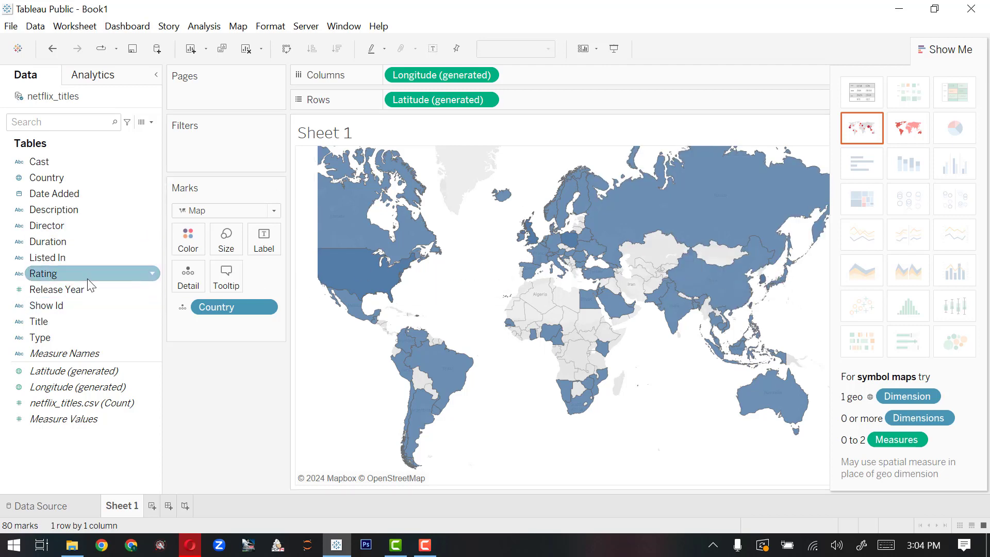
Color the countries by Title, aggregated as a Count measure
left_click_drag(91, 322, 189, 250)
left_click(471, 272)
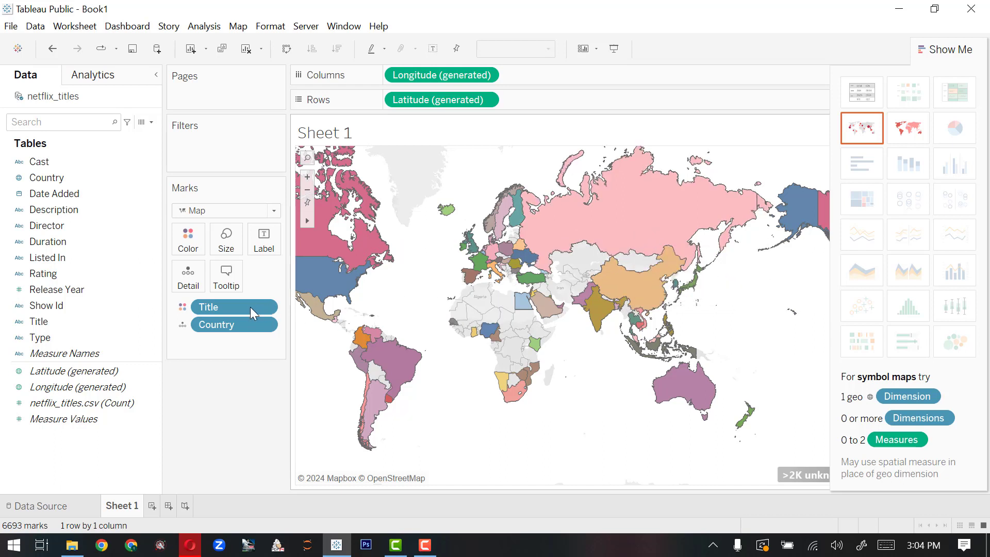
left_click(267, 308)
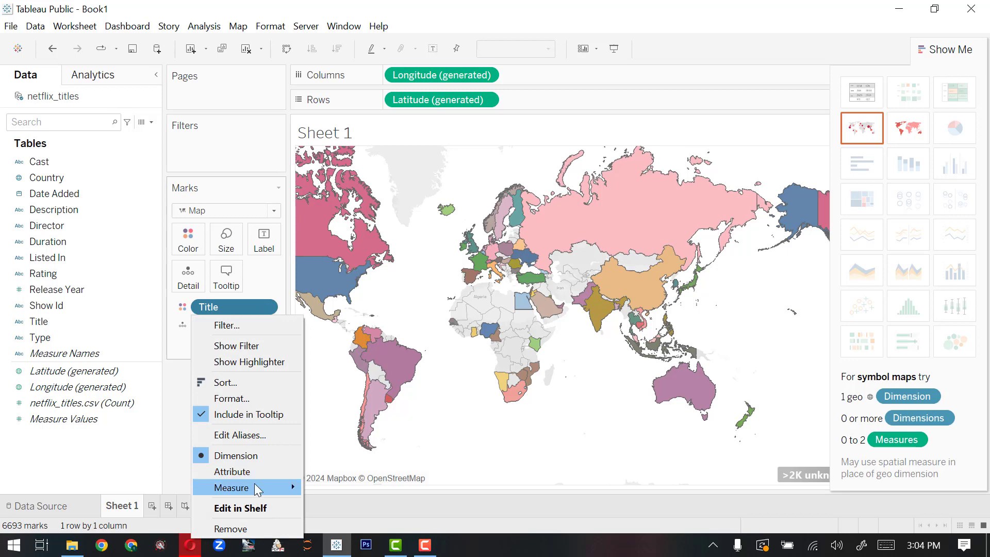
mouse_move(257, 489)
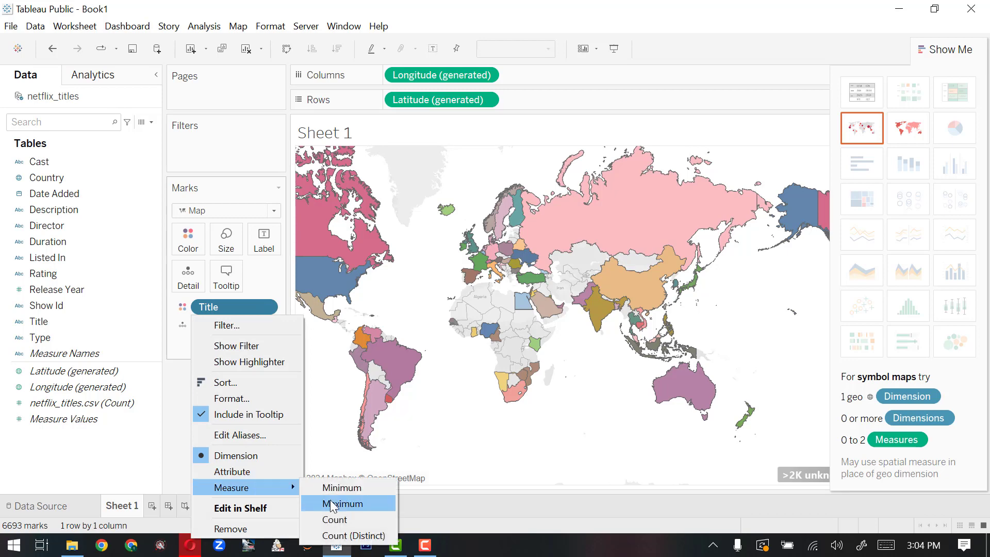
left_click(345, 518)
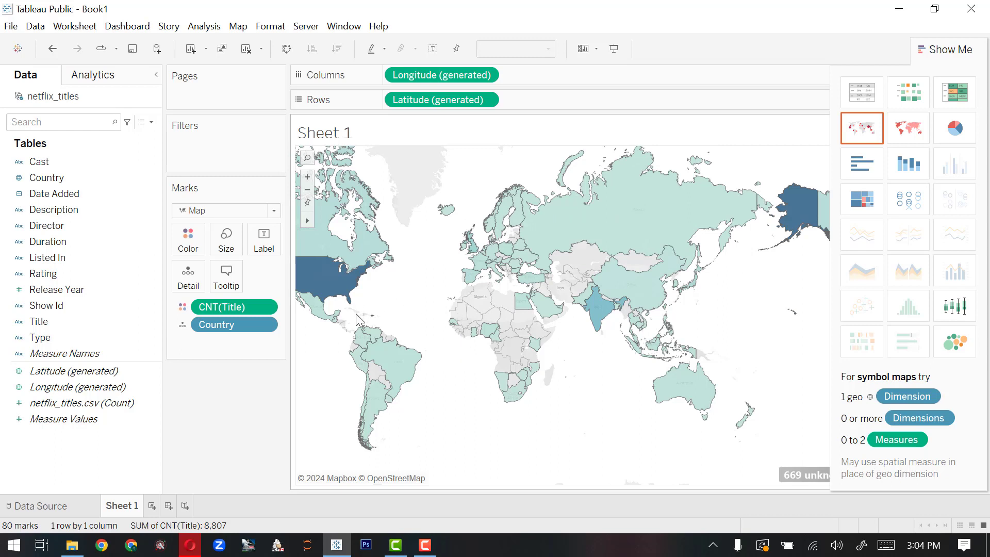
mouse_move(331, 291)
Set the map's background style to Dark
left_click(238, 26)
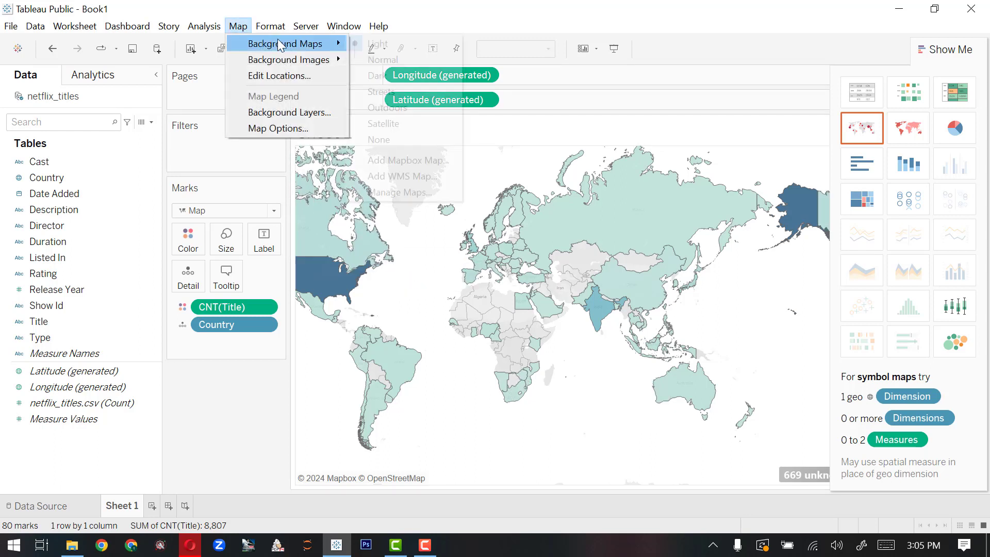
mouse_move(279, 43)
left_click(391, 80)
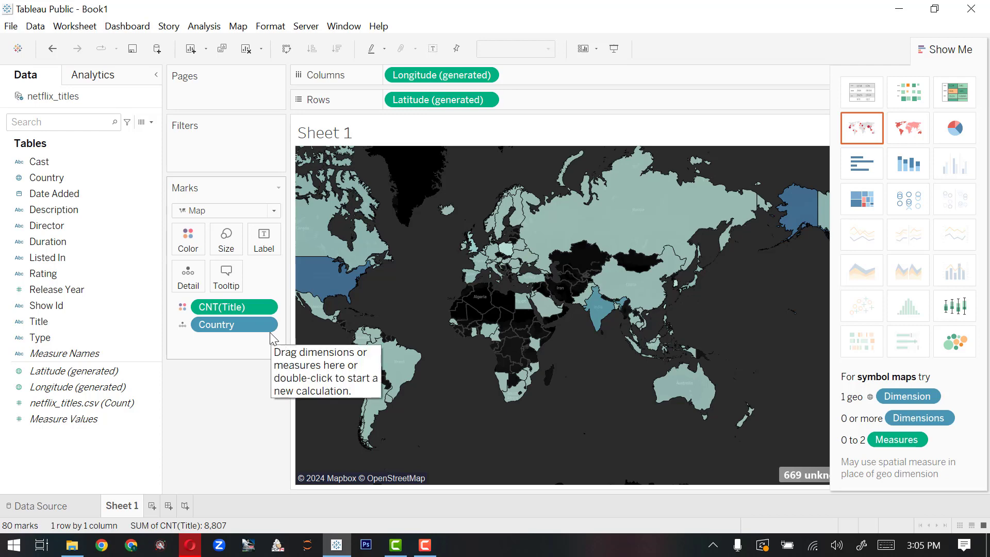
Change the color palette of the title count to Red and apply it to the map
left_click(188, 238)
left_click(223, 284)
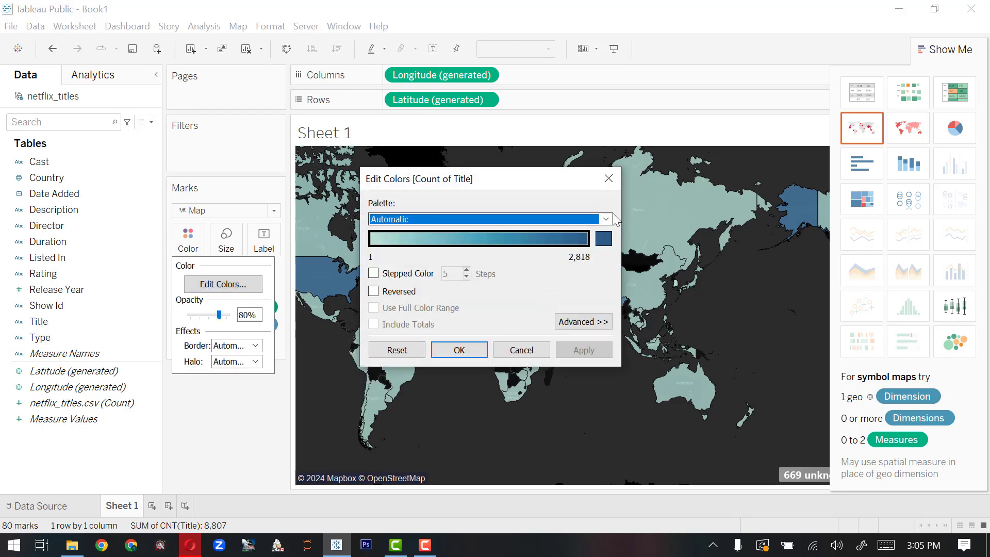
left_click(606, 220)
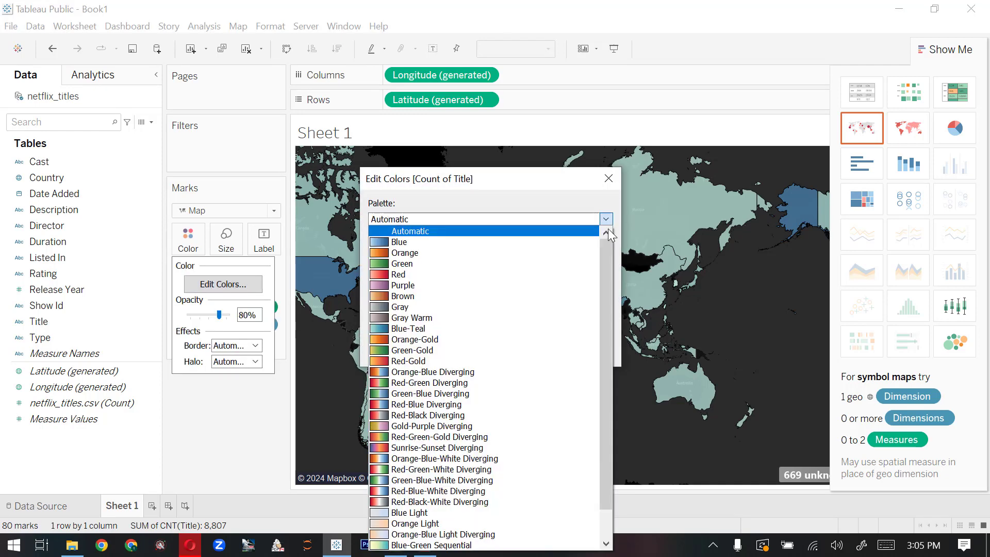
left_click(569, 274)
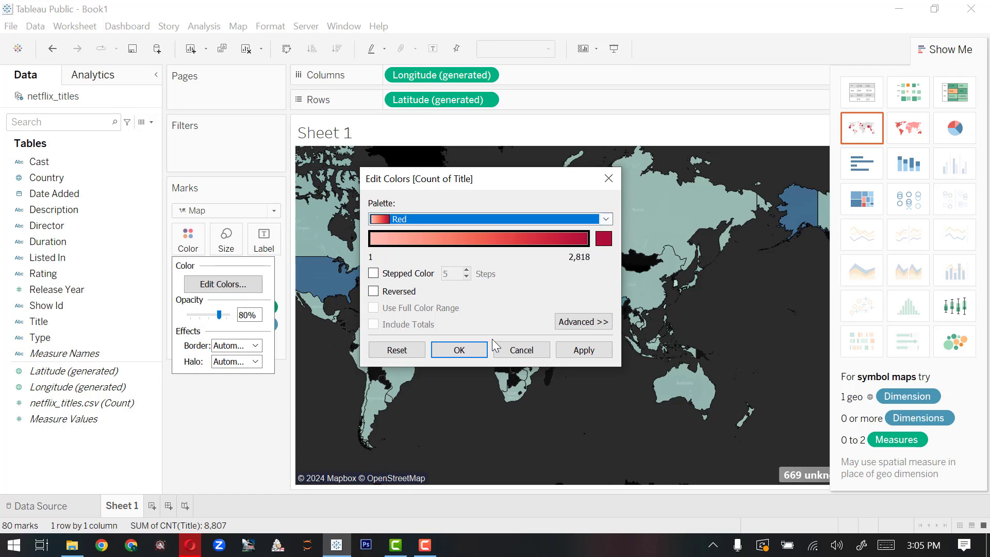
left_click(584, 351)
left_click(459, 351)
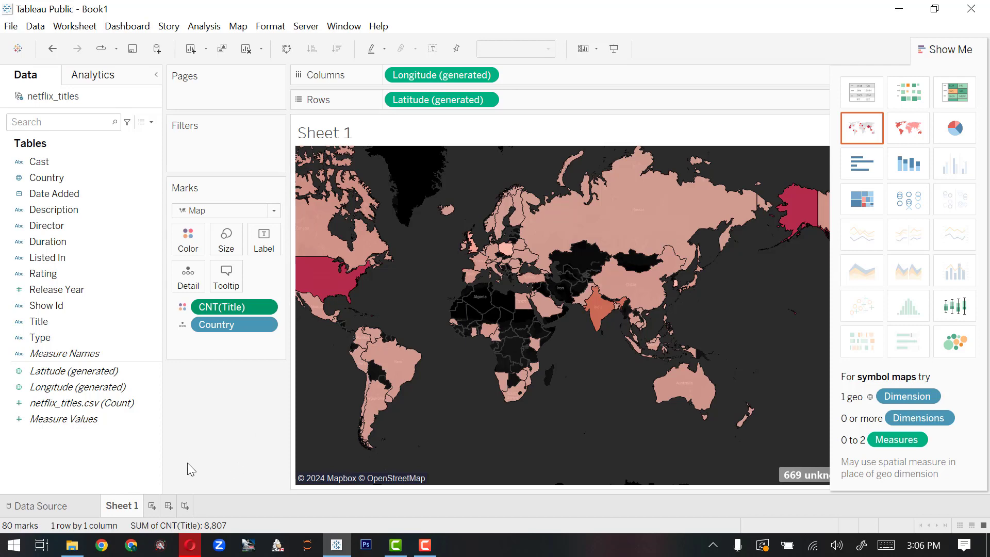
Create a new worksheet with Director as columns and Title as rows, adding all members of both fields
left_click(151, 507)
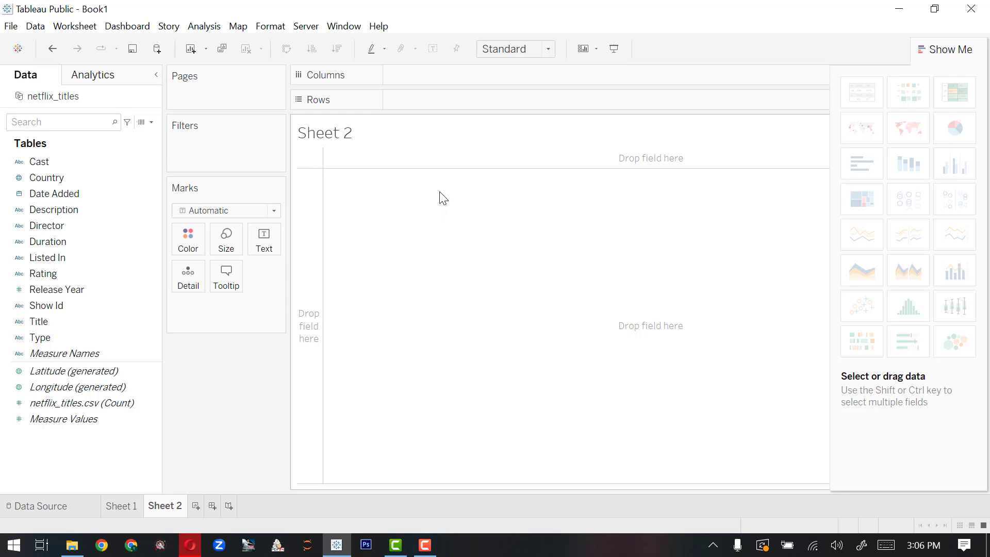
left_click_drag(69, 224, 422, 76)
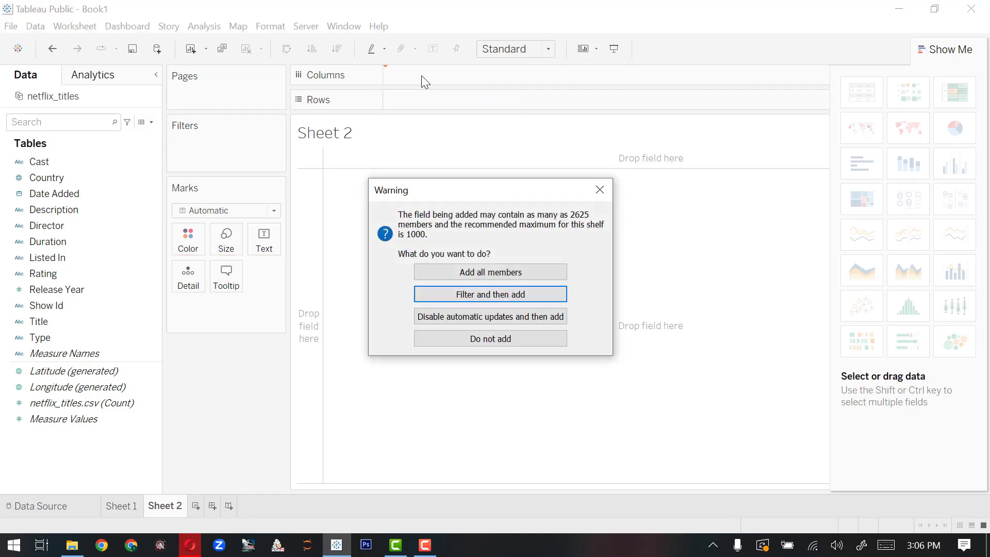
left_click(500, 268)
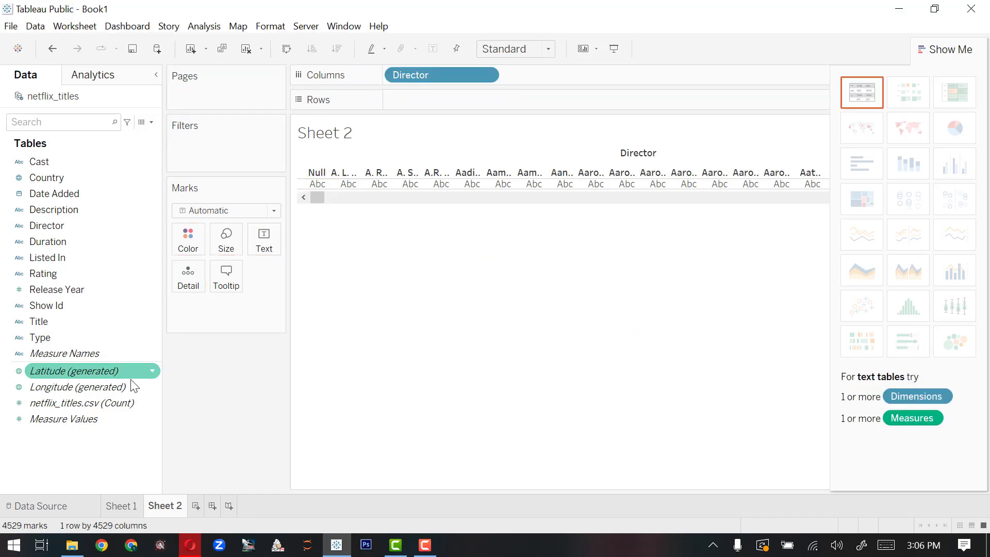
left_click_drag(65, 328, 426, 121)
left_click_drag(423, 102, 423, 102)
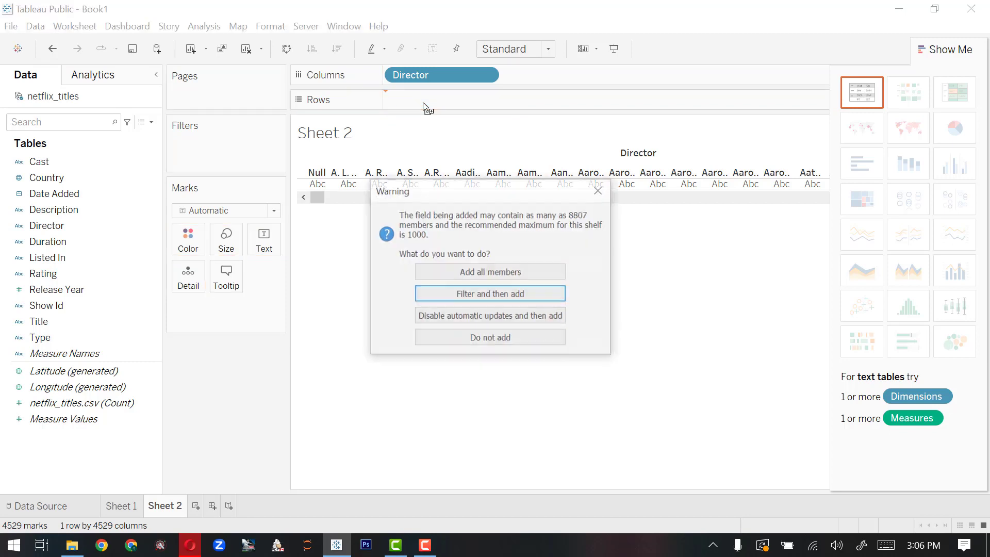
left_click(447, 289)
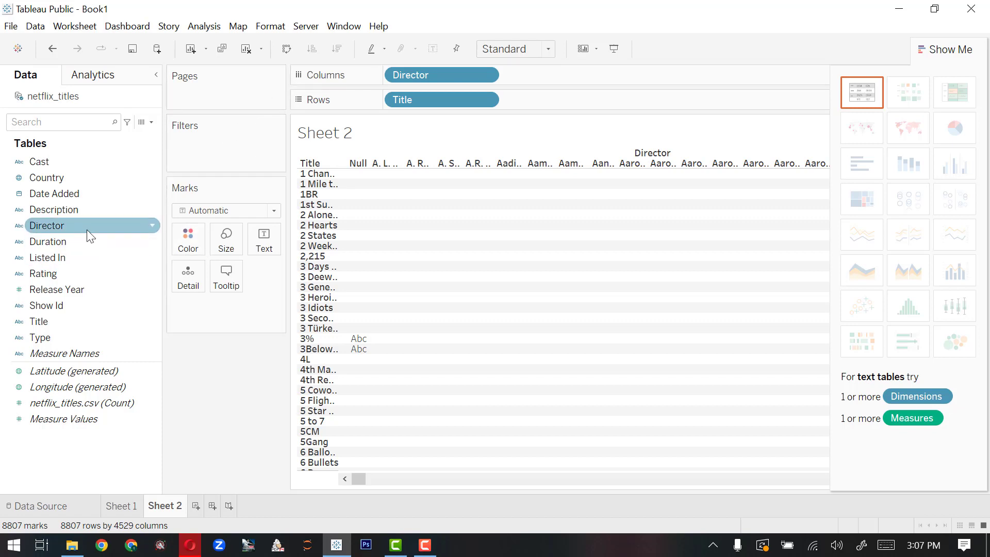
Filter Director to the top 10 by the Count of Cast
left_click_drag(87, 227, 225, 147)
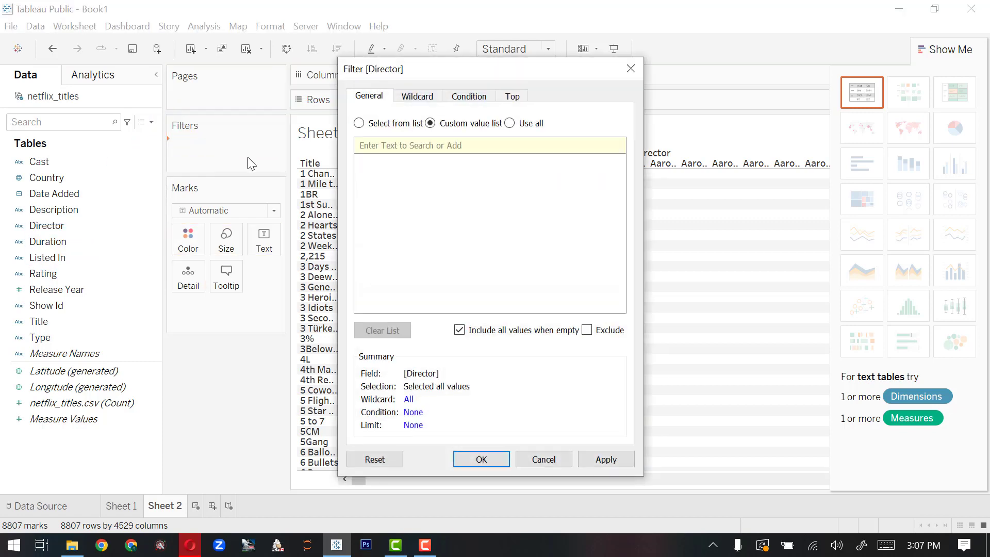
left_click(513, 98)
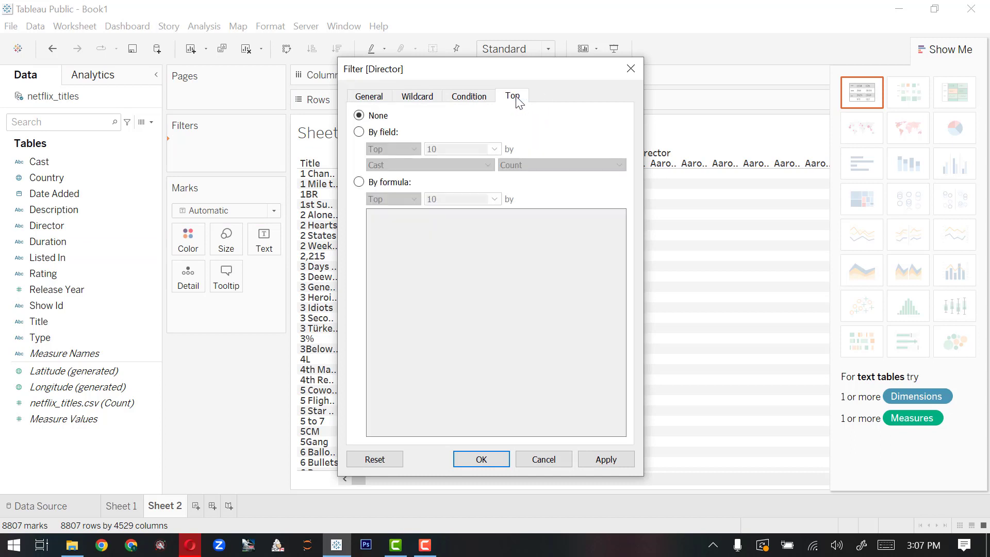
left_click(381, 135)
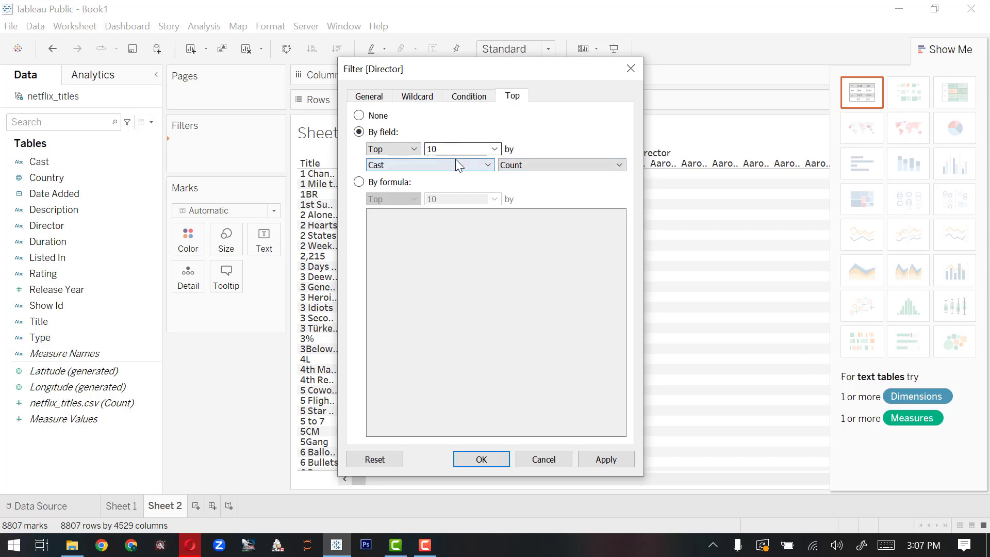
left_click(588, 464)
left_click(482, 460)
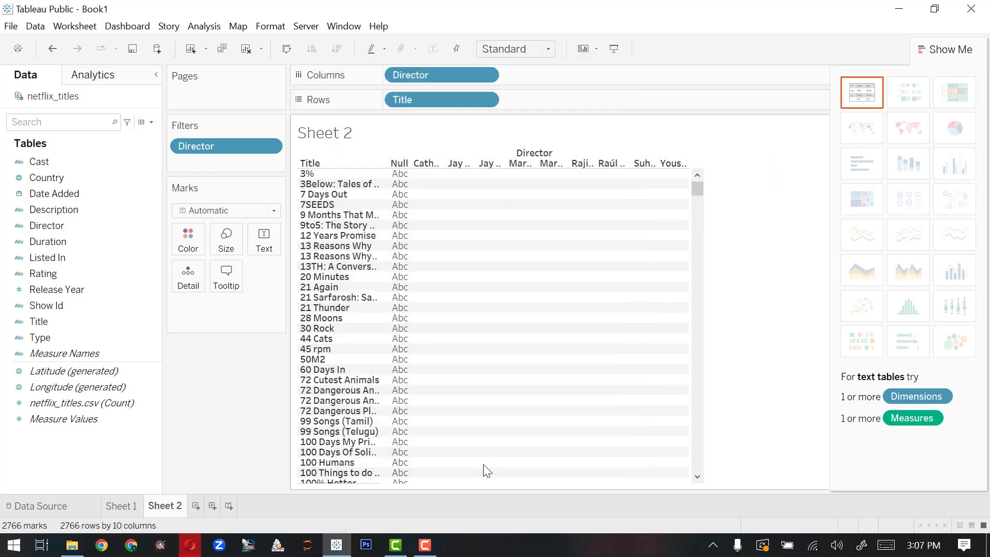
Aggregate the Title row field as a Count and convert the resulting director chart to packed bubbles
scroll(431, 296, "down", 3)
scroll(431, 296, "up", 3)
scroll(431, 296, "down", 2)
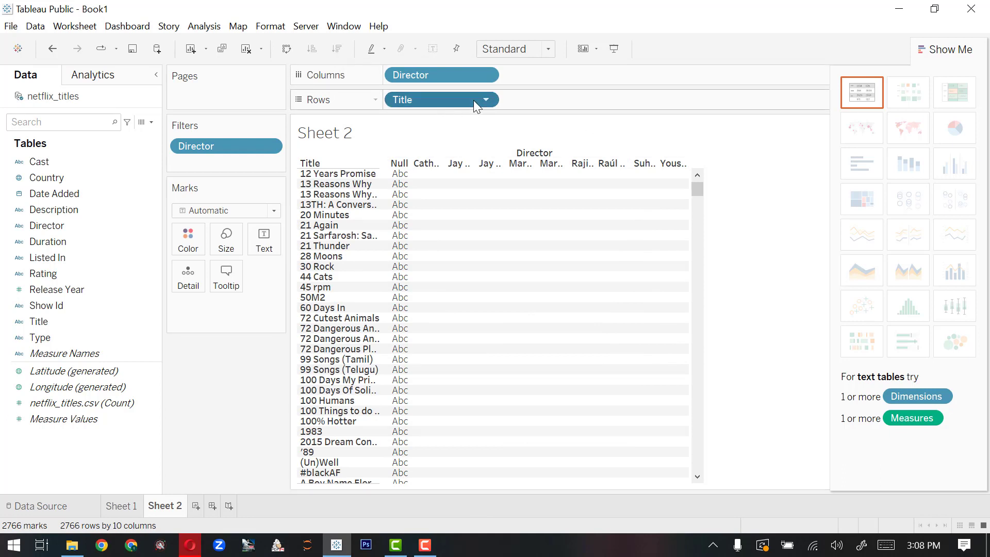
left_click(488, 100)
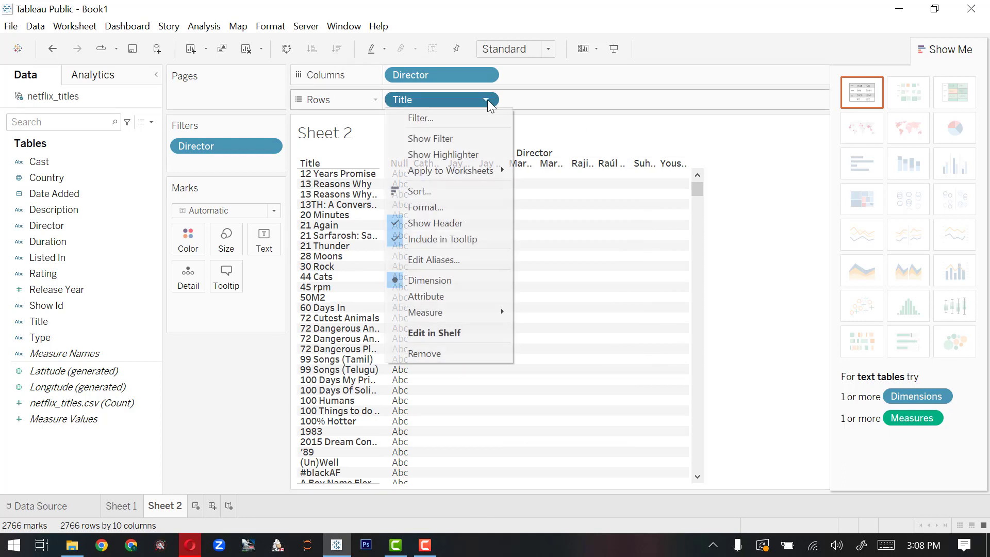
mouse_move(487, 311)
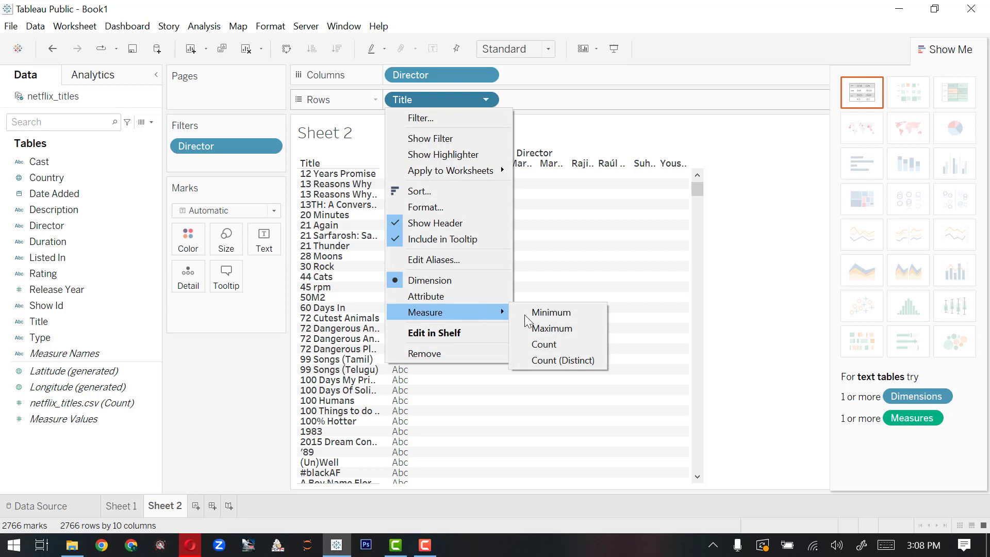
left_click(563, 344)
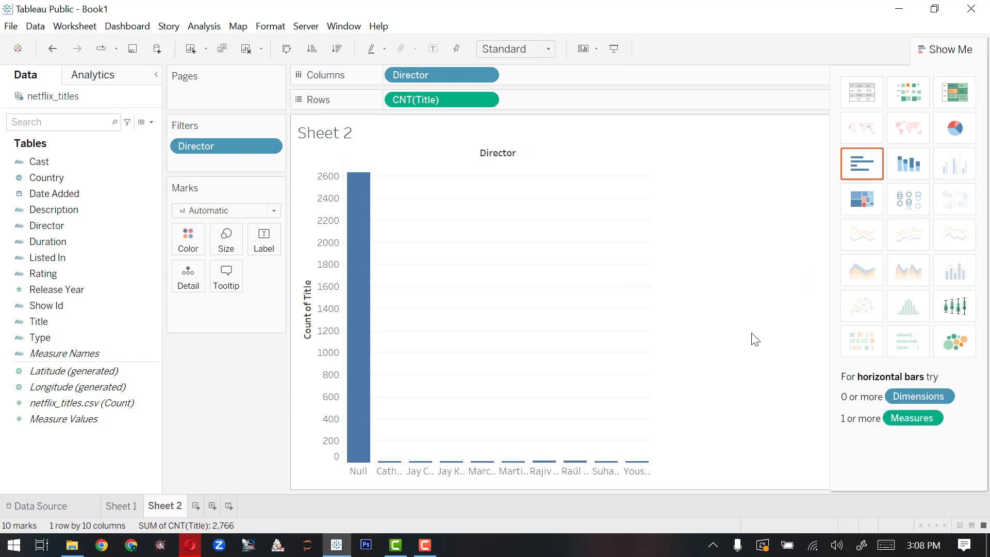
left_click(956, 349)
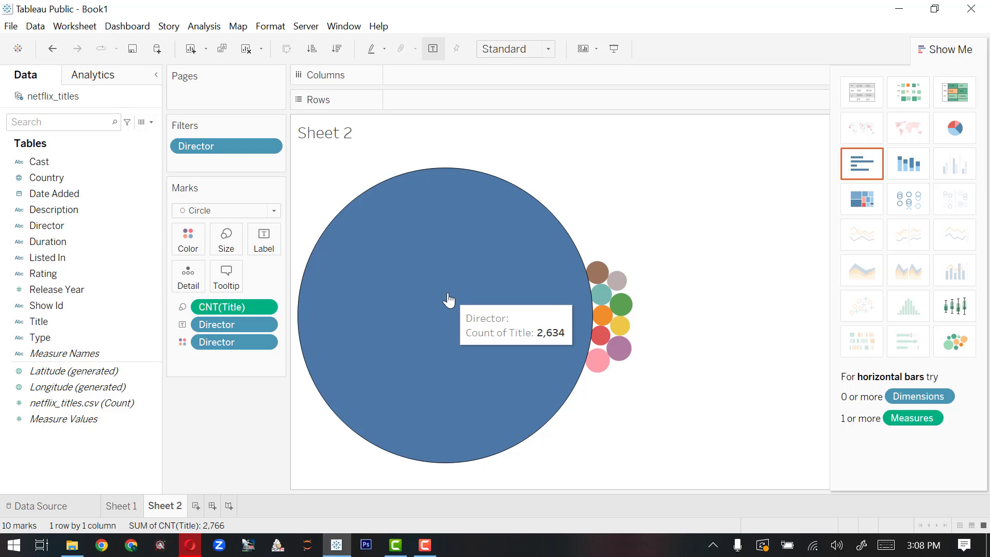
Exclude the blank director's bubble from the packed bubble chart
right_click(402, 235)
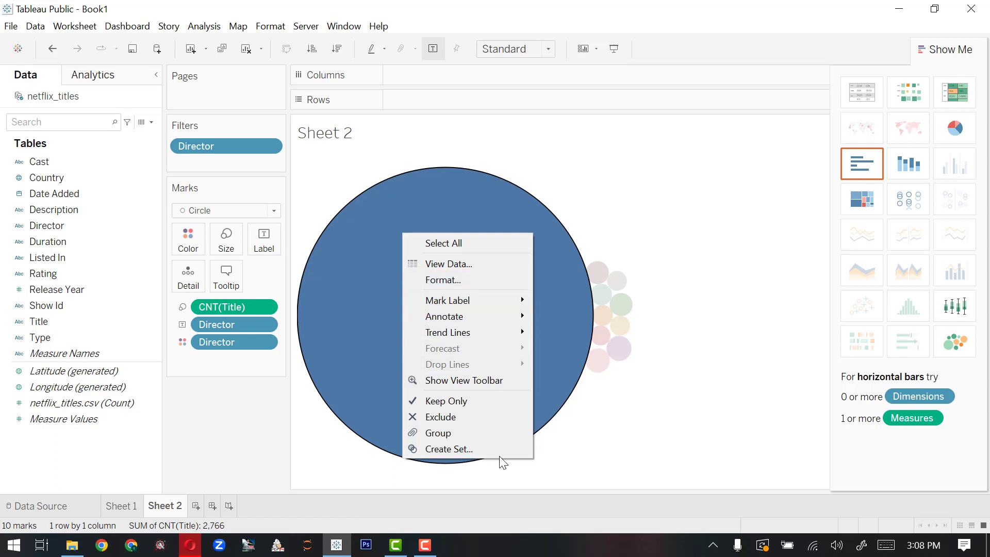
left_click(472, 417)
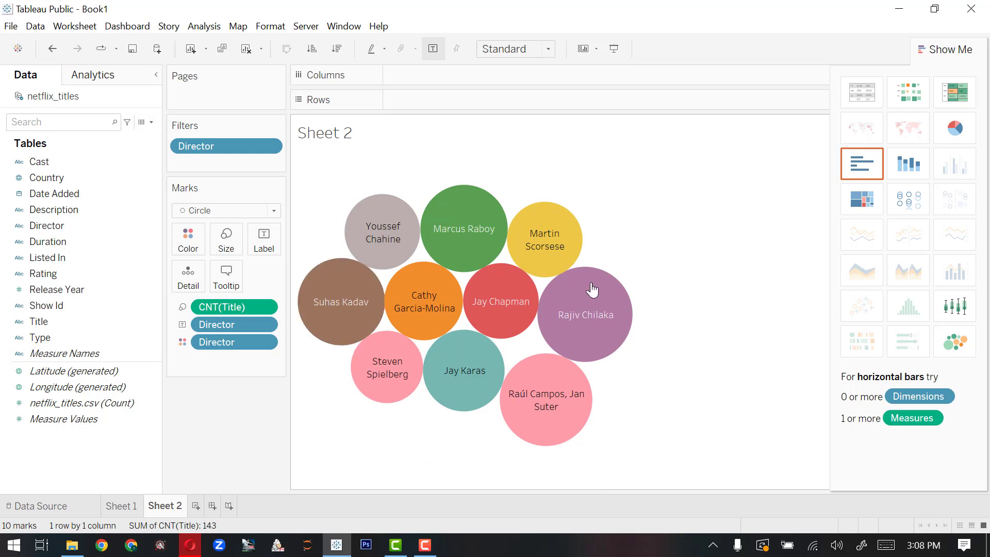
mouse_move(588, 337)
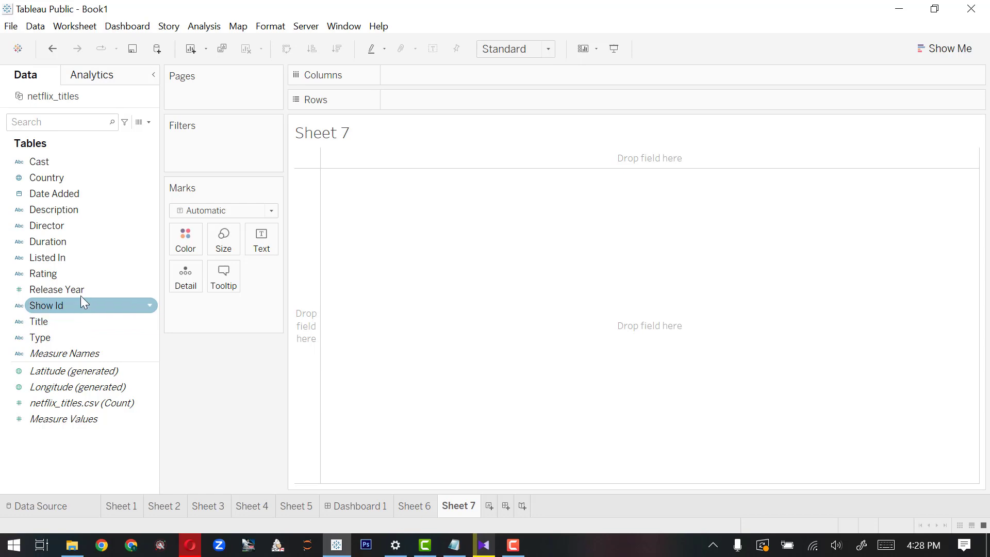
Place Rating on the columns and Title on the rows of Sheet 7, adding all members of Title
left_click_drag(81, 274, 433, 78)
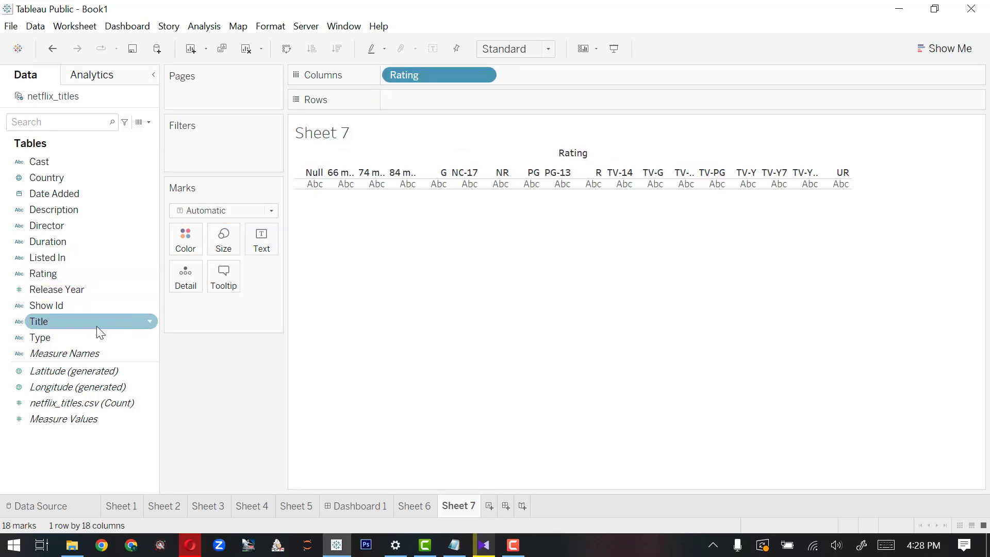
left_click_drag(94, 329, 456, 102)
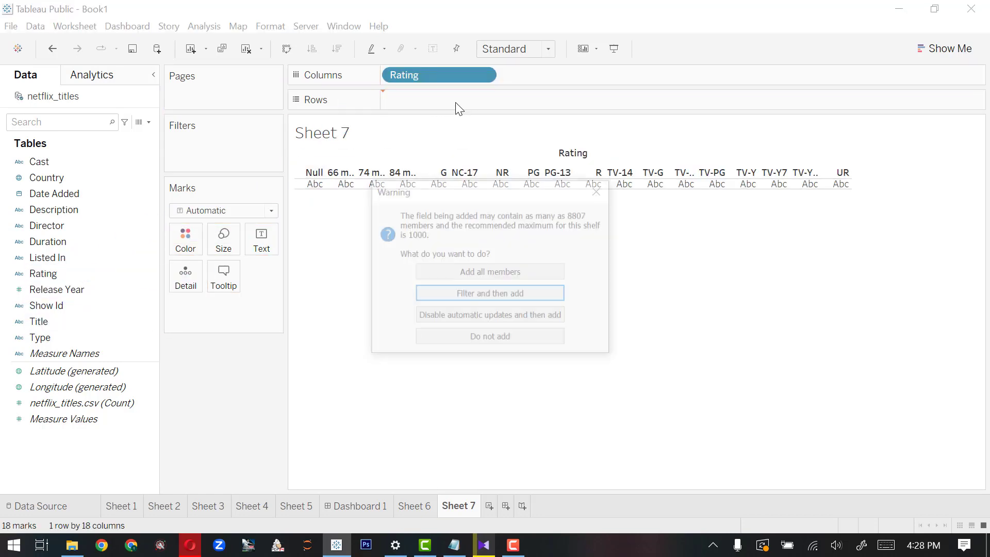
left_click(475, 276)
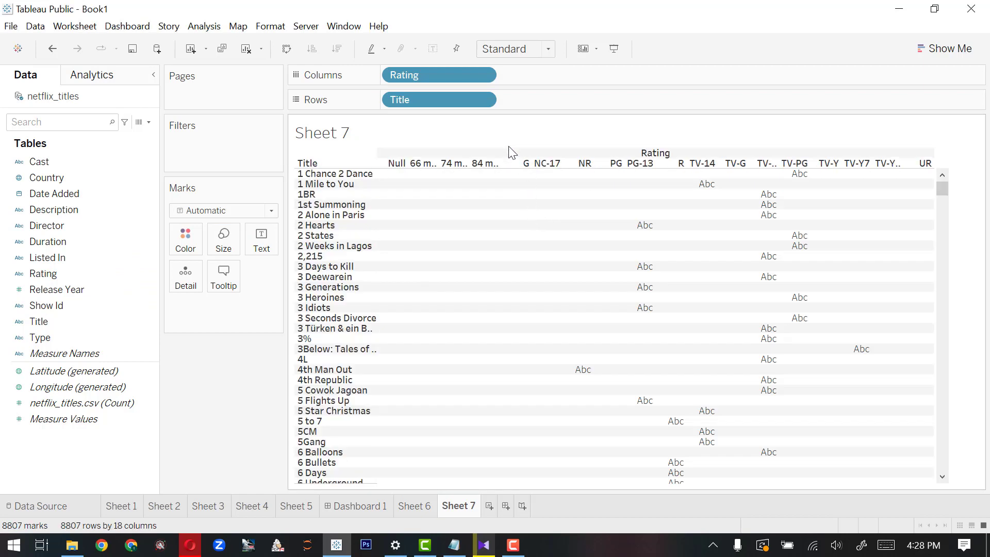
Aggregate the Title row field as a Count to chart the number of titles per rating
left_click(488, 101)
mouse_move(460, 312)
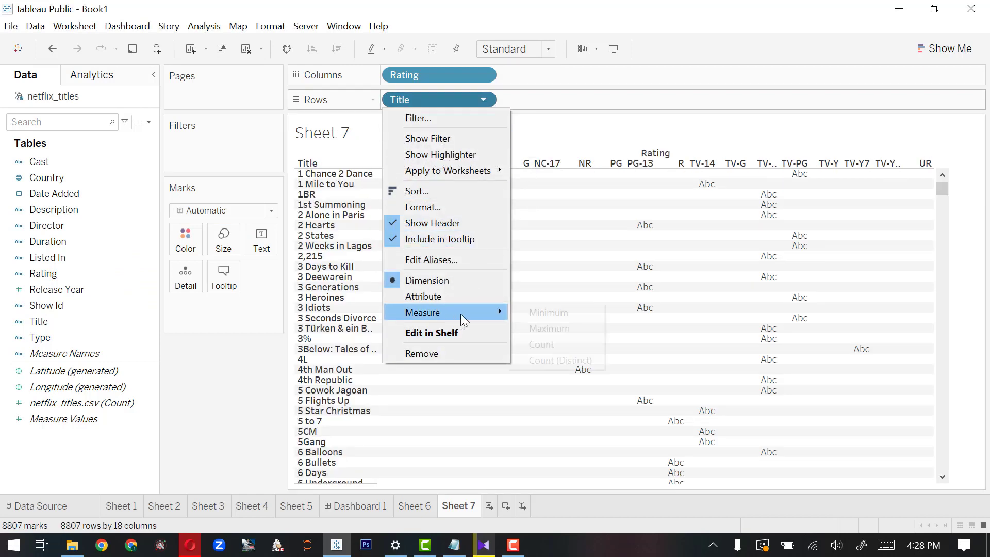
left_click(547, 343)
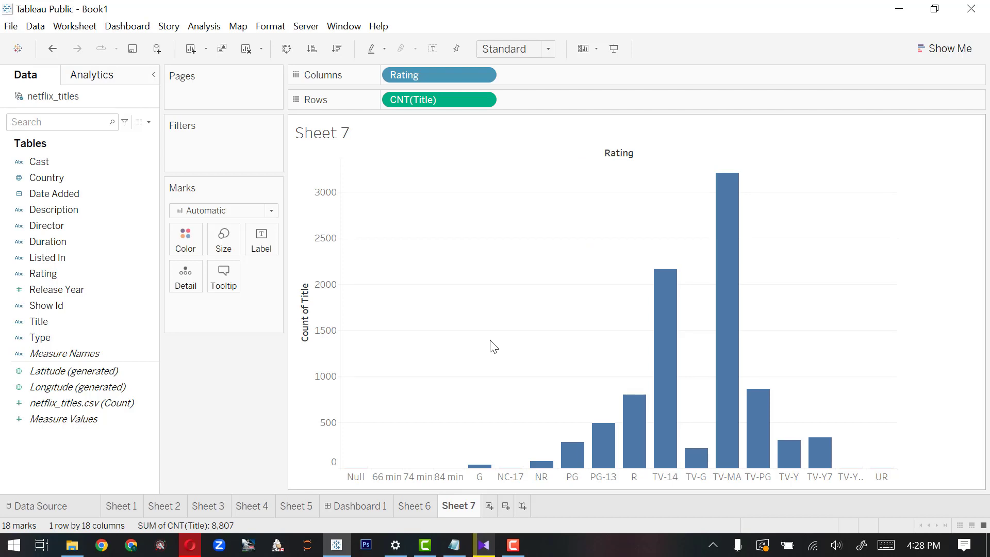
mouse_move(718, 325)
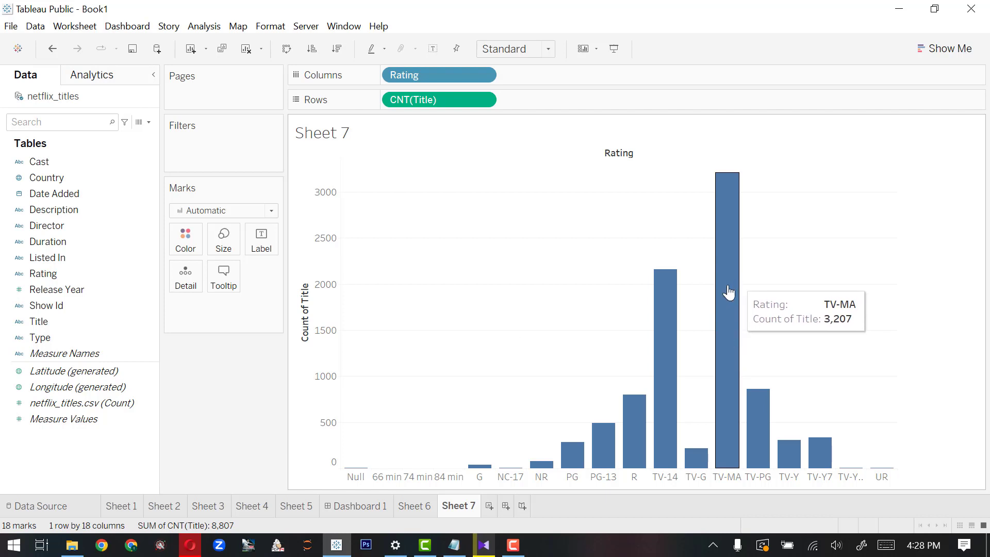
mouse_move(668, 288)
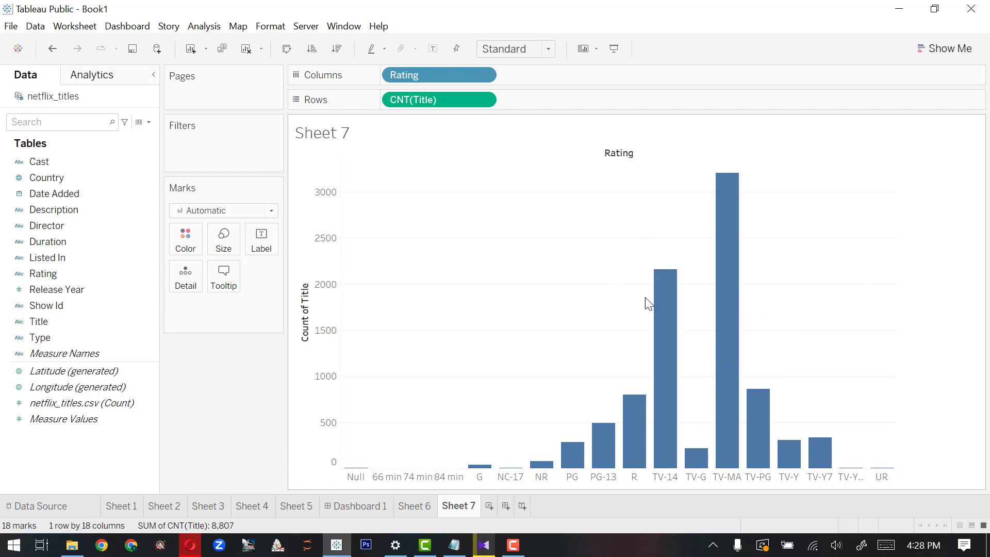
mouse_move(880, 467)
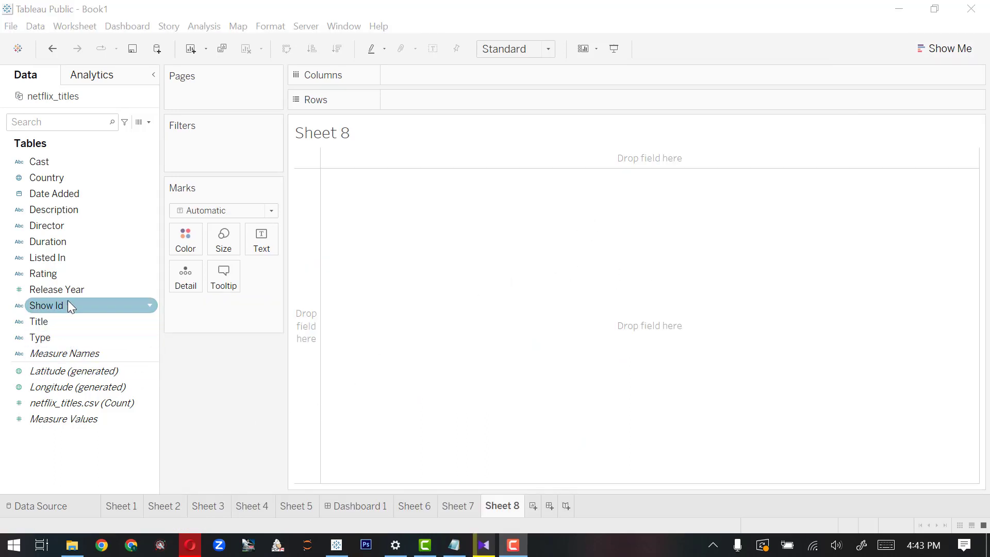
Set Sheet 8's columns to Title with all members added, and its rows to Type followed by Release Year
left_click_drag(61, 317, 424, 78)
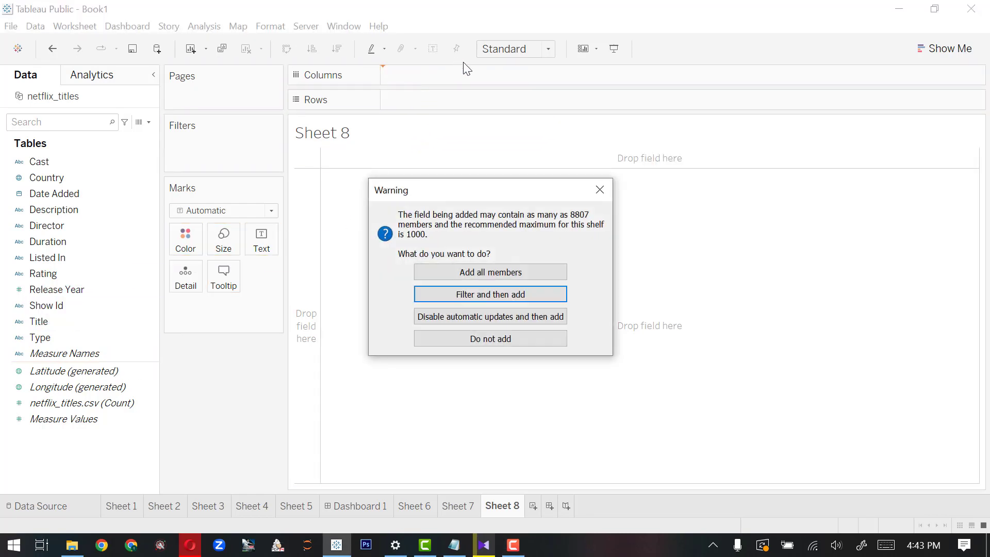
left_click(495, 269)
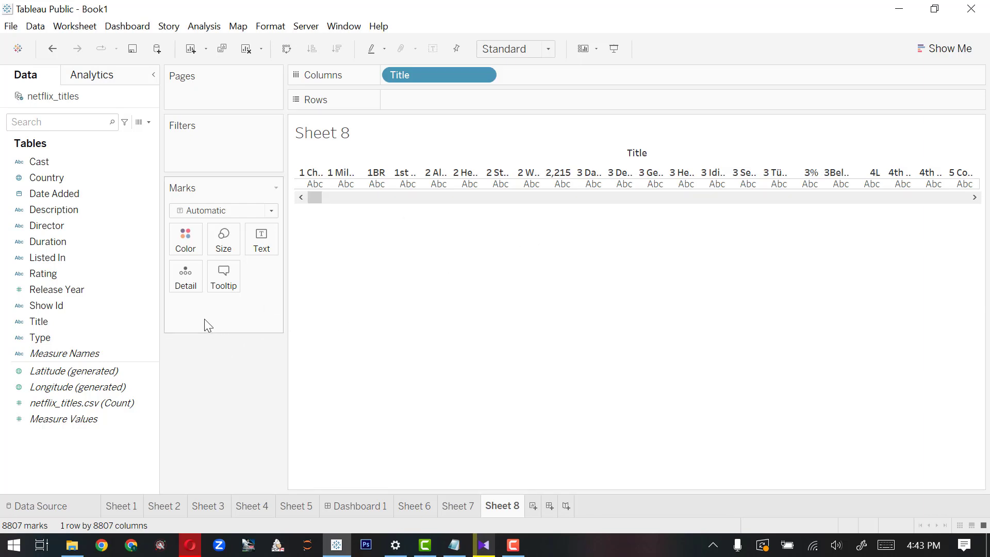
left_click(118, 309)
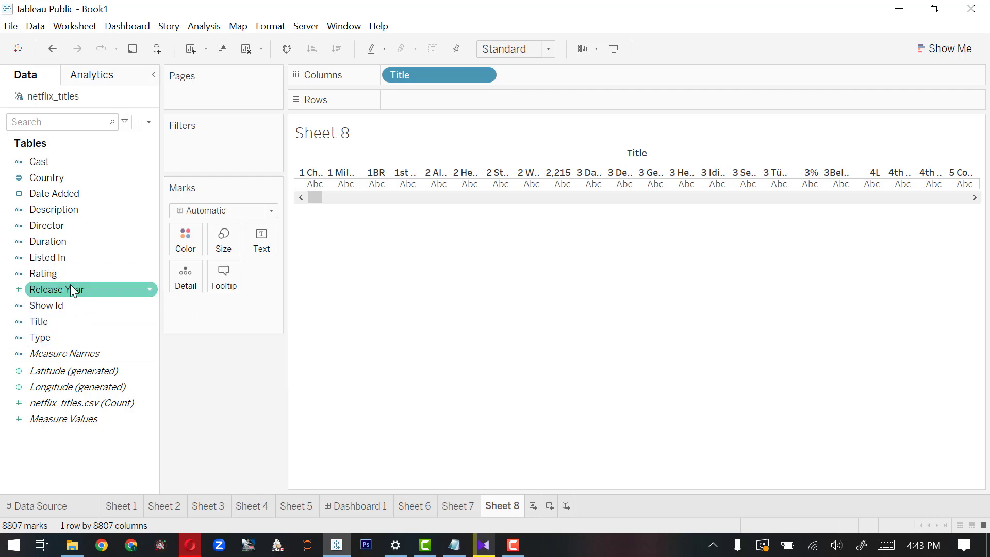
left_click_drag(68, 290, 433, 96)
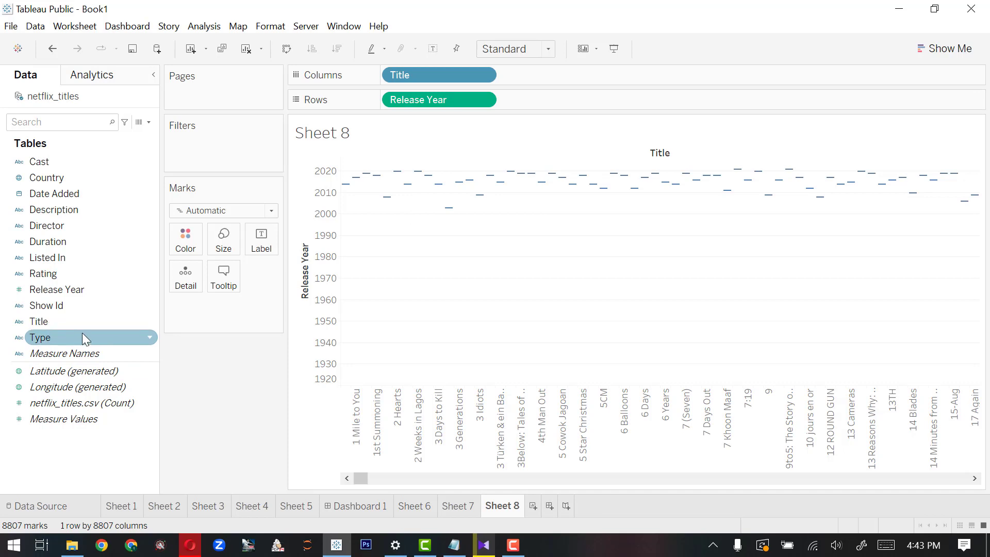
left_click_drag(78, 335, 572, 98)
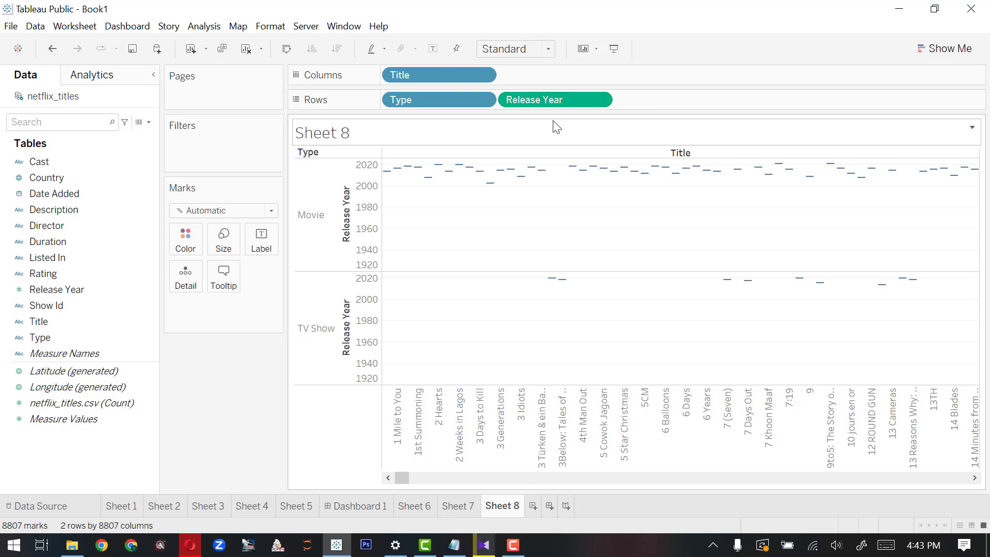
Aggregate the Title column field on Sheet 8 as a Count
left_click(484, 75)
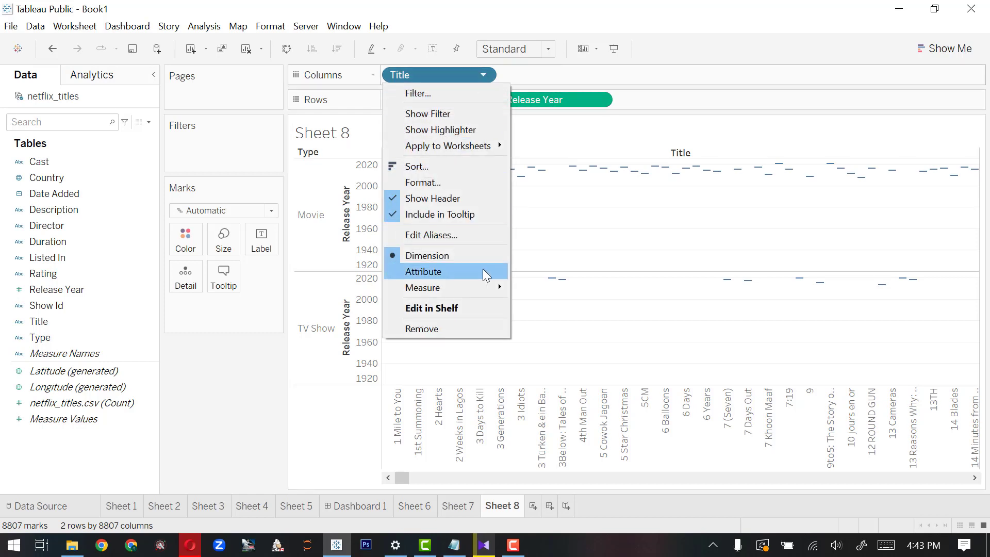
mouse_move(458, 290)
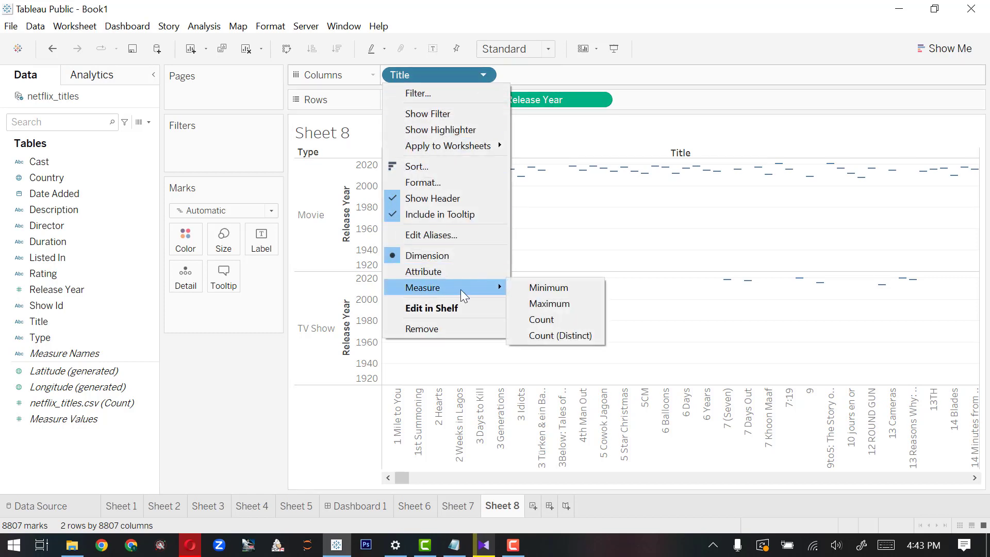
left_click(550, 321)
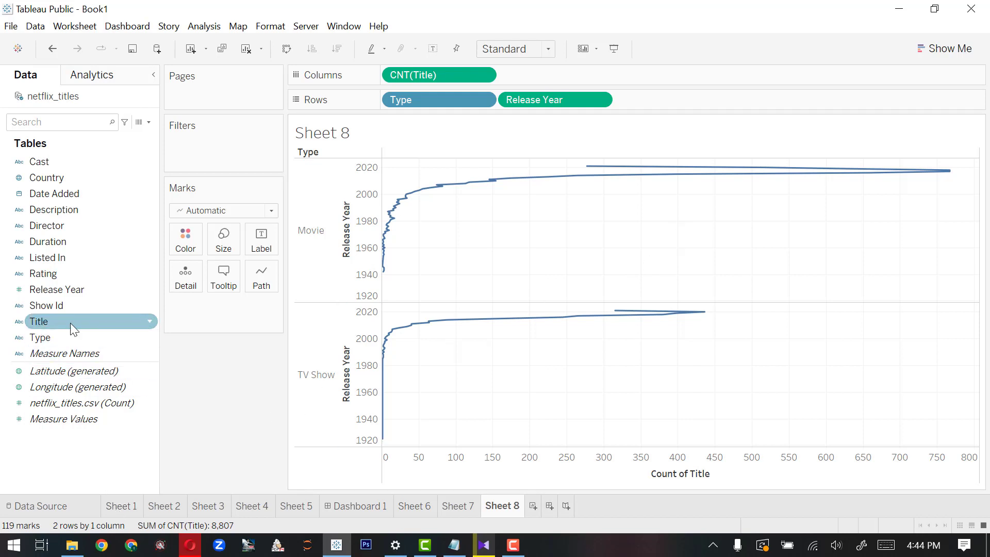
Add Title as a label on the Sheet 8 marks and aggregate it as a Count
left_click_drag(70, 323, 261, 246)
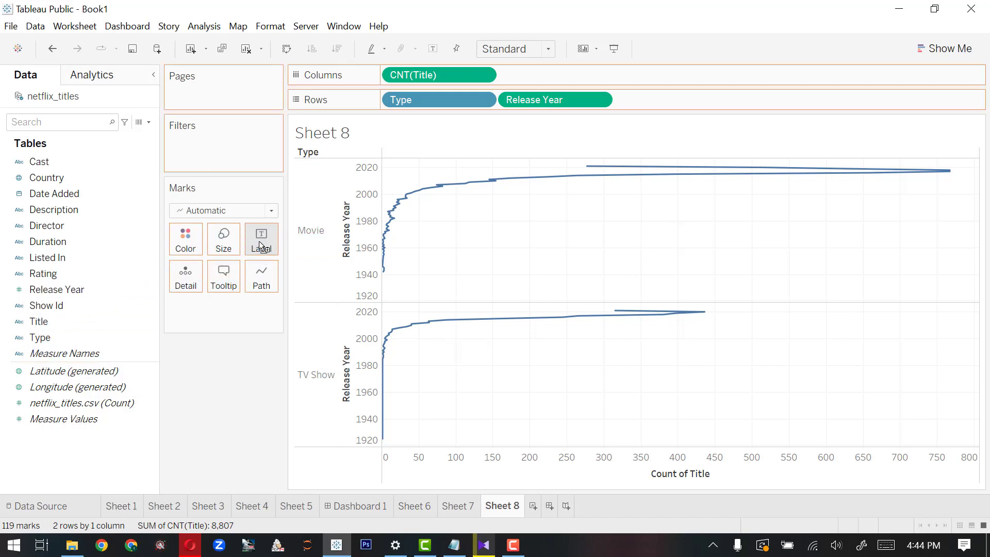
left_click(262, 308)
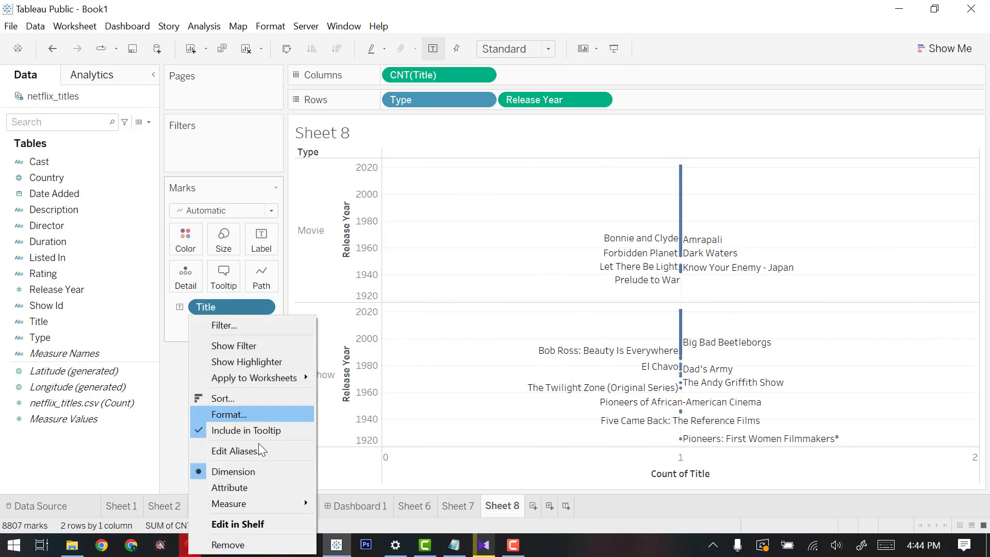
mouse_move(271, 503)
left_click(356, 531)
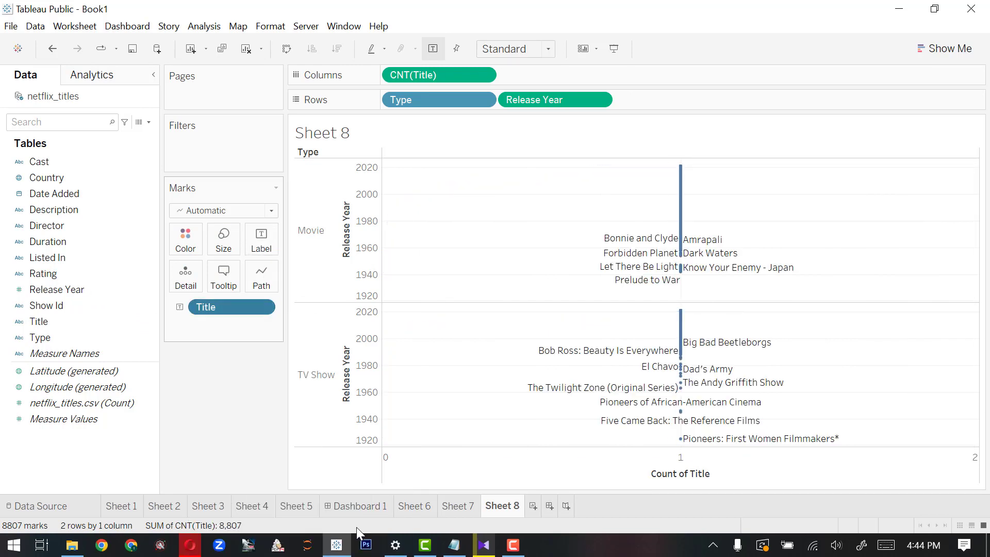
Convert the Sheet 8 chart of title counts by type and release year to a treemap
left_click(933, 50)
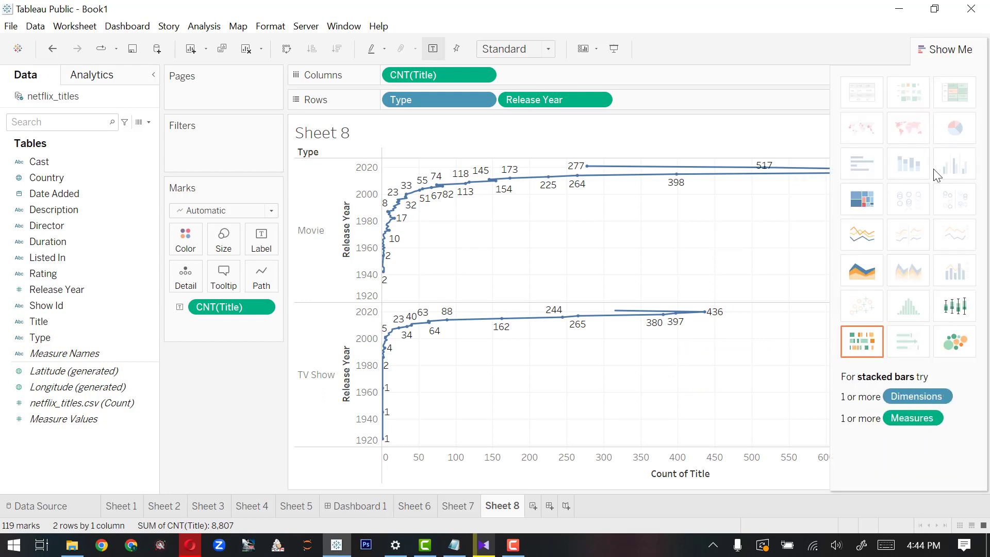
left_click(872, 202)
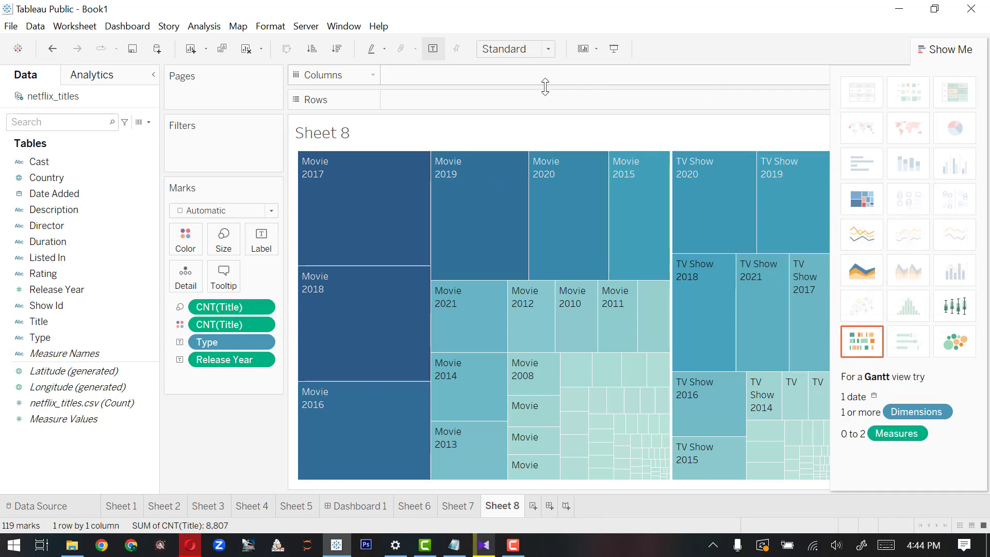
mouse_move(428, 187)
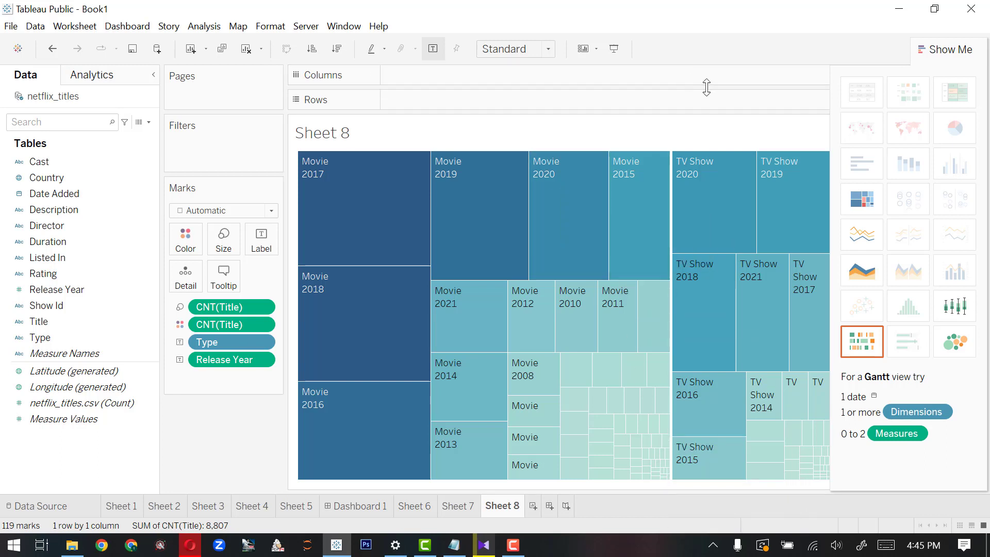
mouse_move(695, 205)
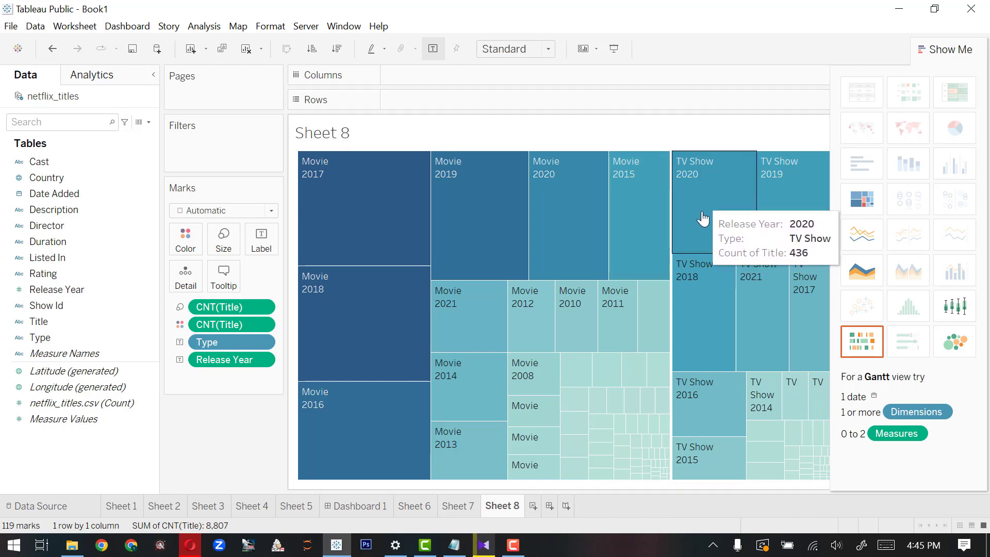
mouse_move(777, 206)
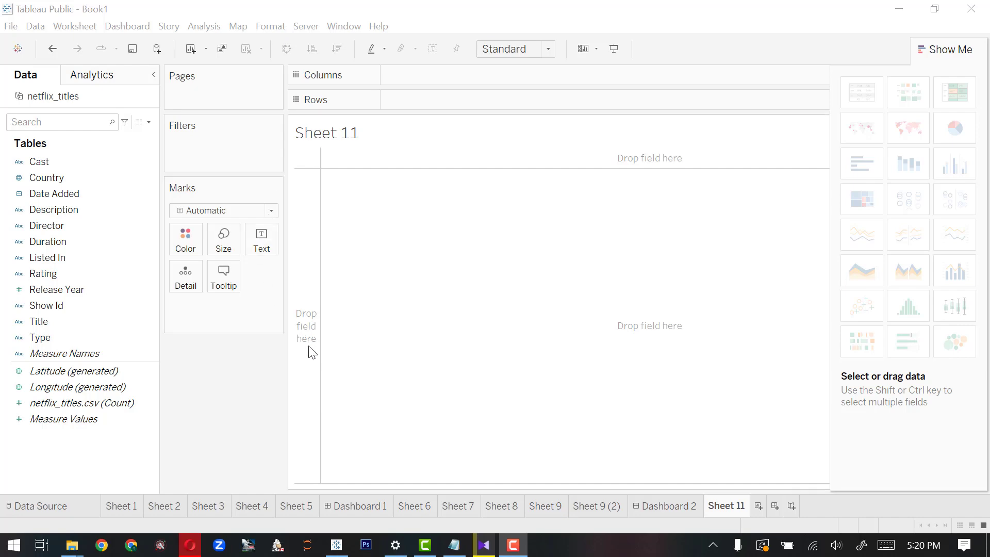
Add Title as text on the Sheet 11 marks and aggregate it as a Count
left_click(96, 324)
left_click_drag(96, 323, 263, 243)
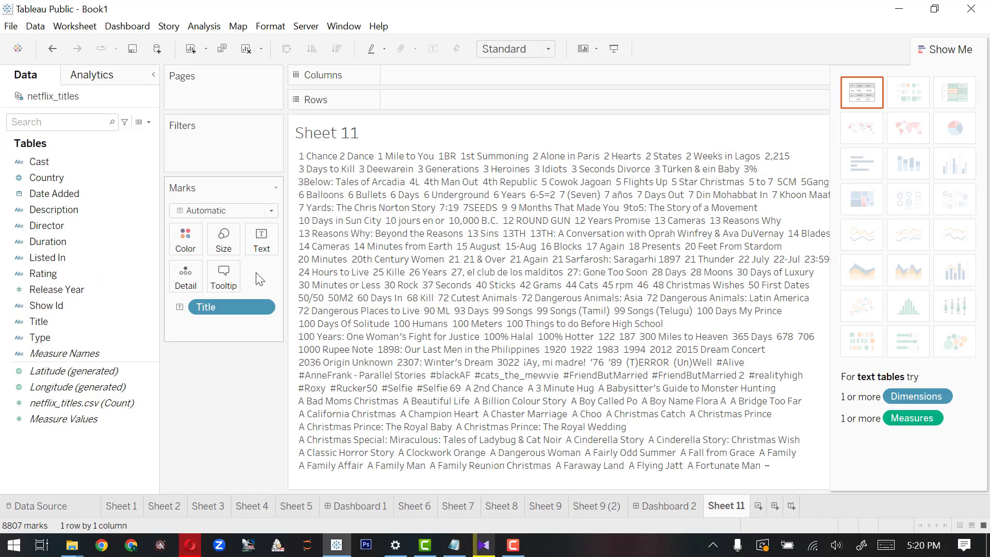
left_click(262, 309)
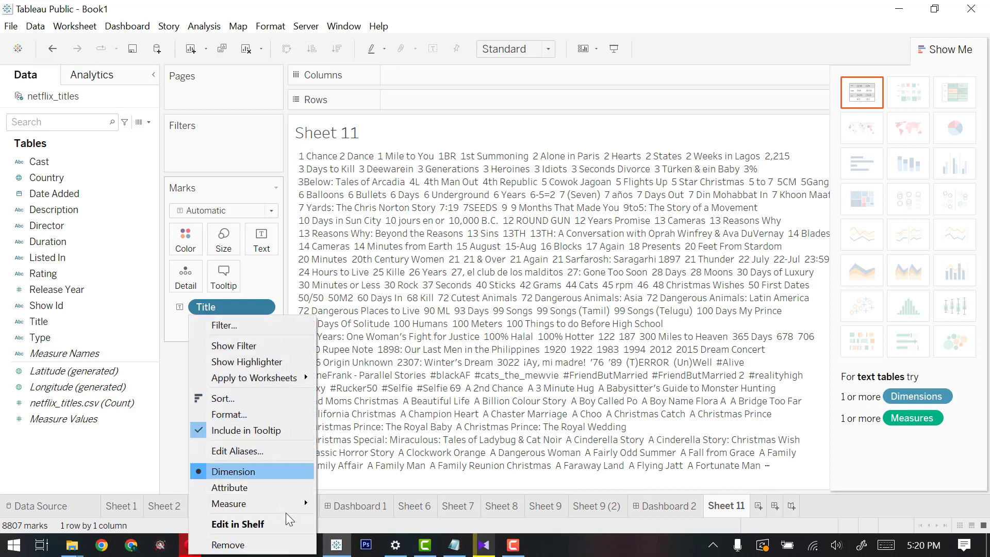
mouse_move(302, 503)
left_click(361, 531)
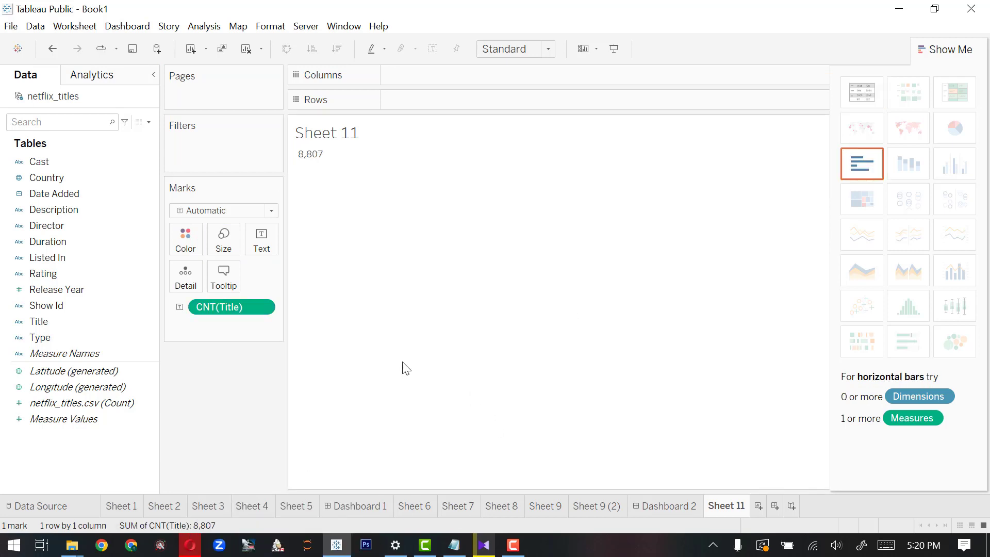
Filter Sheet 11 by Type so that only Movie is included
left_click_drag(74, 340, 206, 147)
left_click(374, 180)
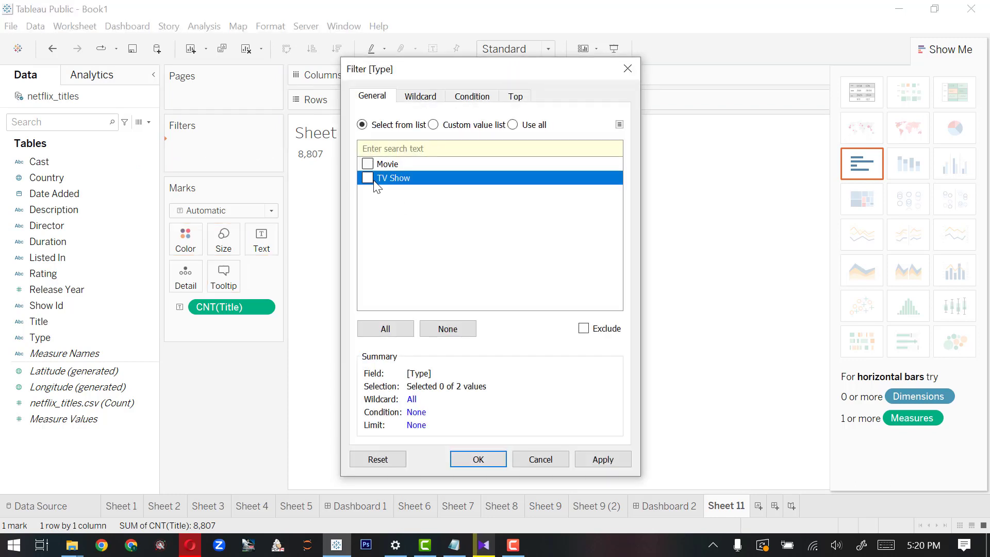
left_click(602, 460)
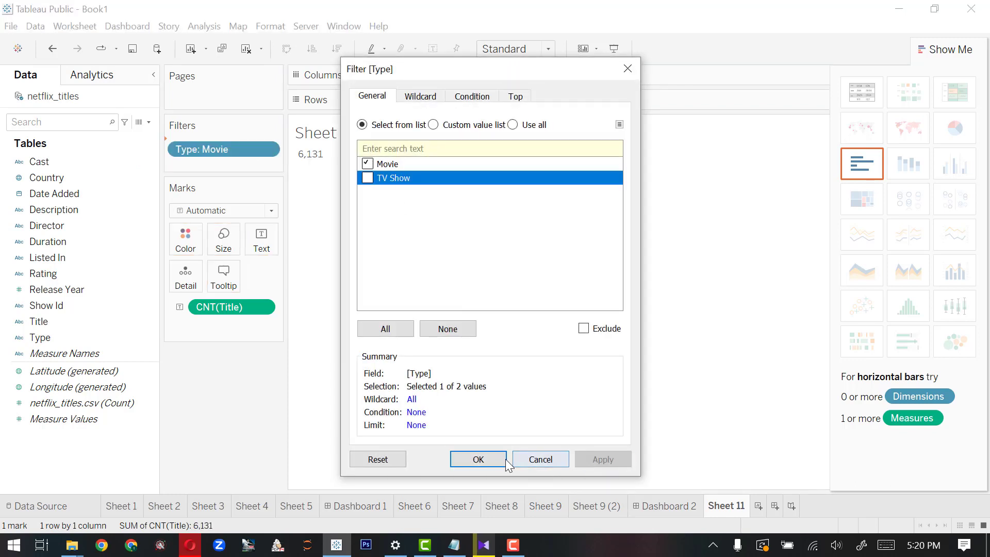
left_click(537, 459)
Replace the displayed title of Sheet 11 with "Movie"
double_click(331, 137)
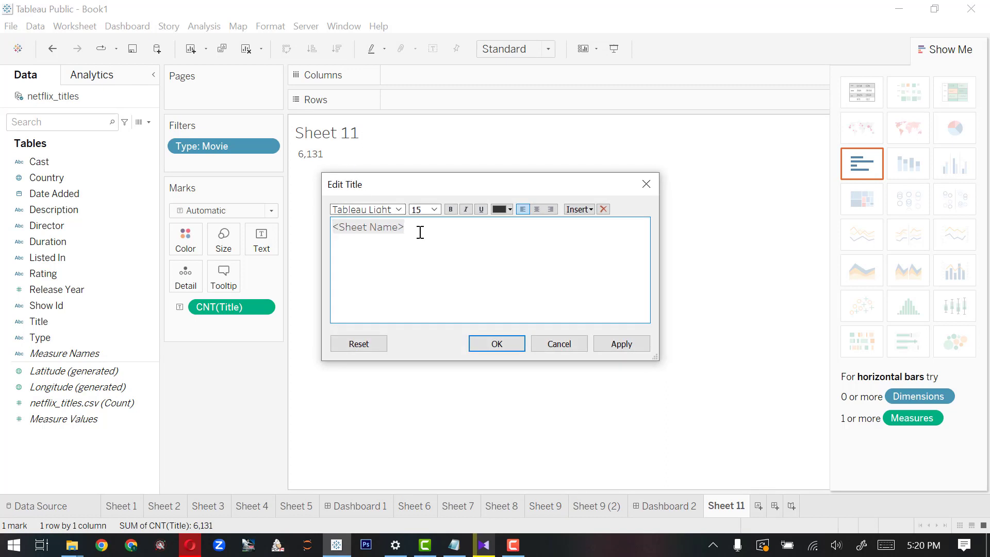
key("ctrl+a")
type("m")
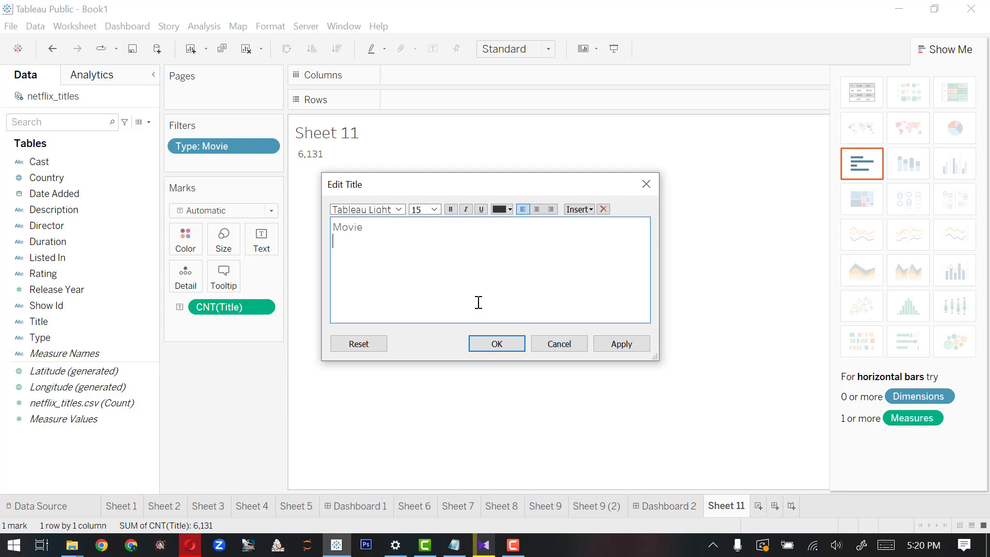
left_click(479, 344)
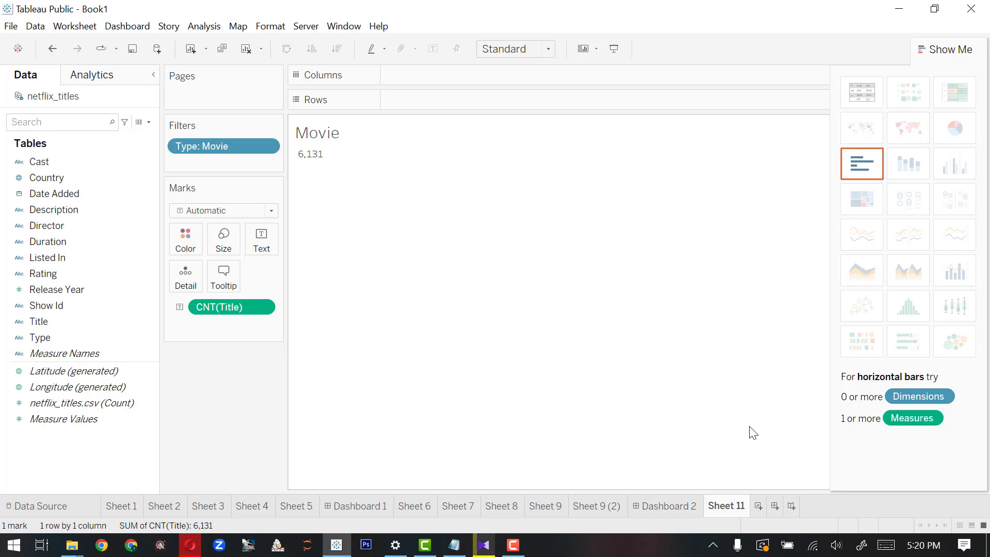
Duplicate Sheet 11 and filter the copy by Type so that only TV Show is included
right_click(726, 496)
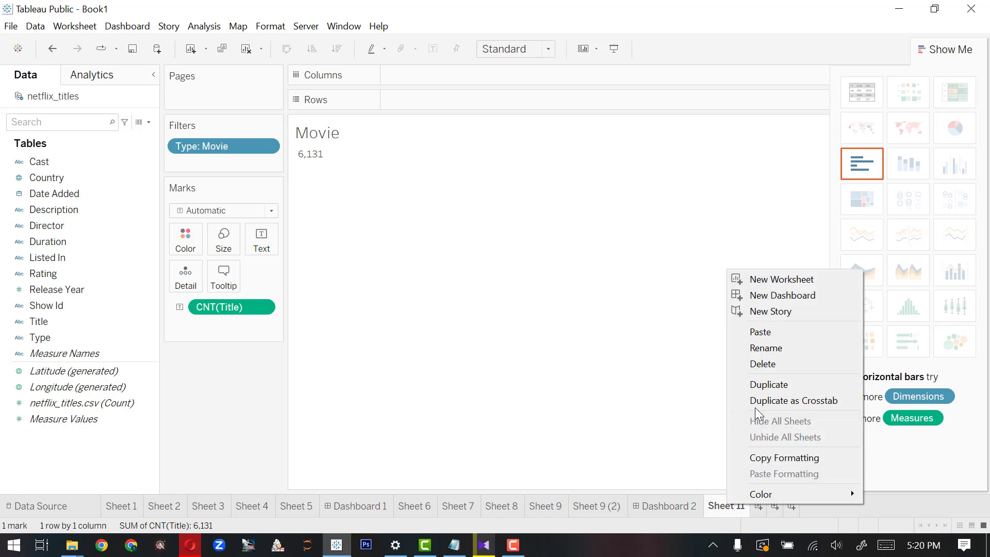
left_click(779, 384)
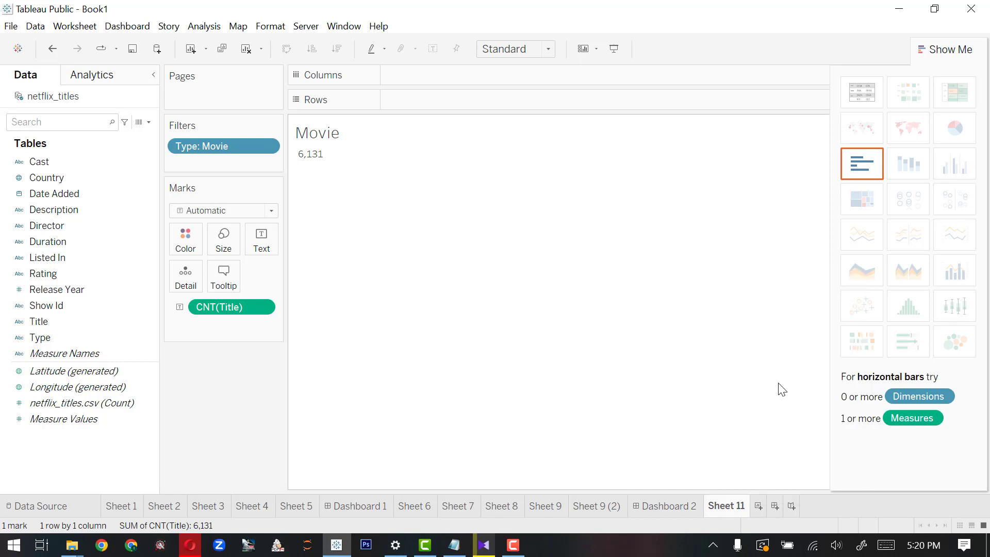
left_click(266, 147)
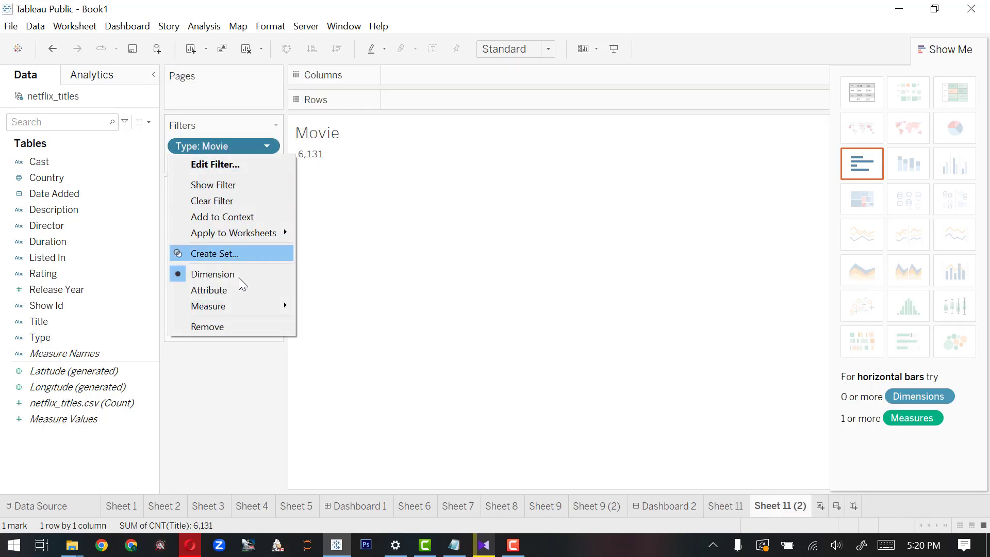
left_click(240, 166)
left_click(368, 178)
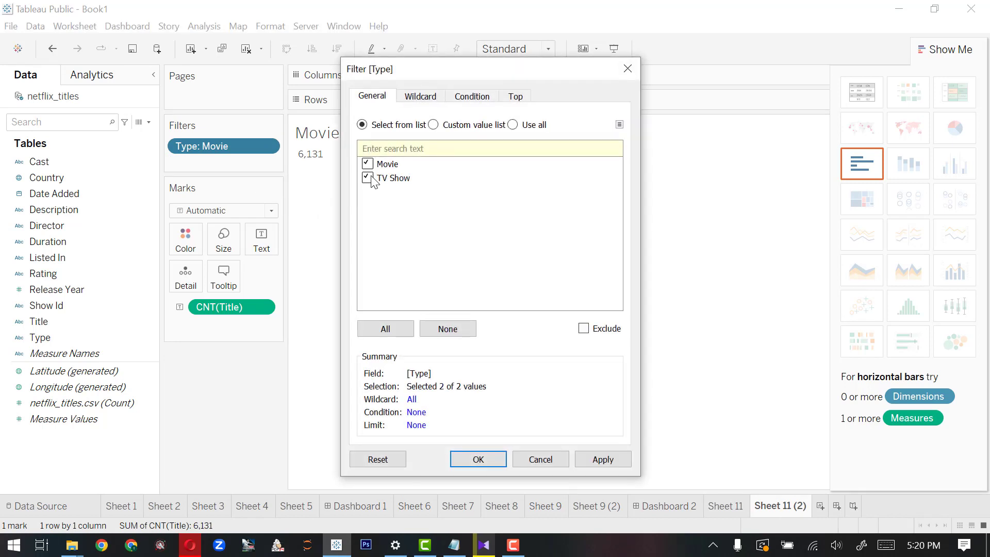
left_click(368, 164)
left_click(600, 460)
left_click(483, 460)
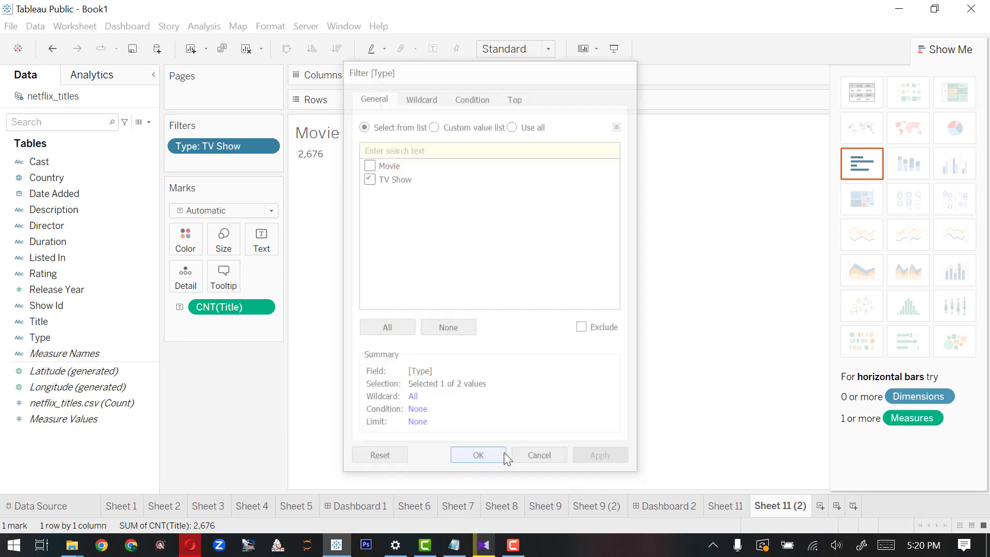
Replace the displayed title of Sheet 11 (2) with "TV Shows"
double_click(329, 139)
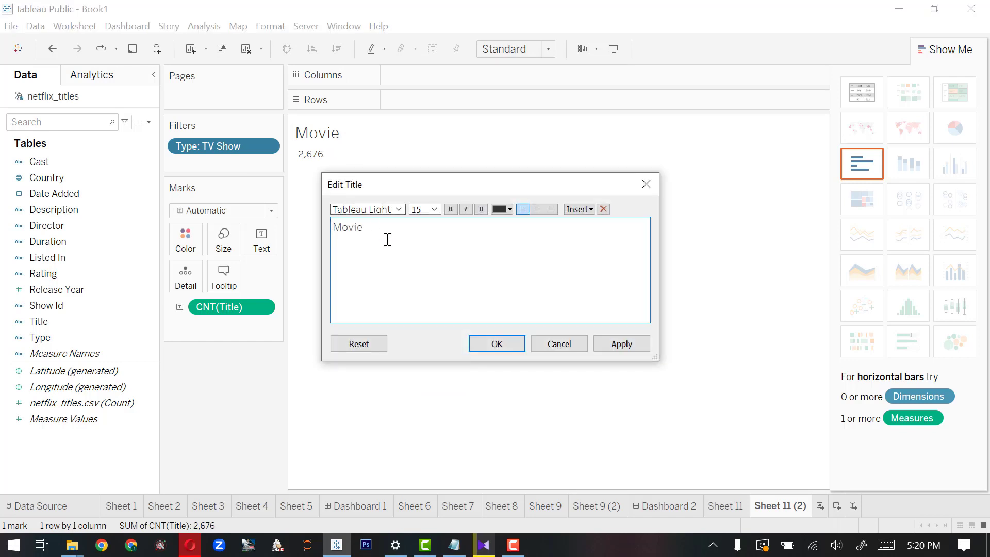
key("ctrl+a")
type("T")
left_click(494, 343)
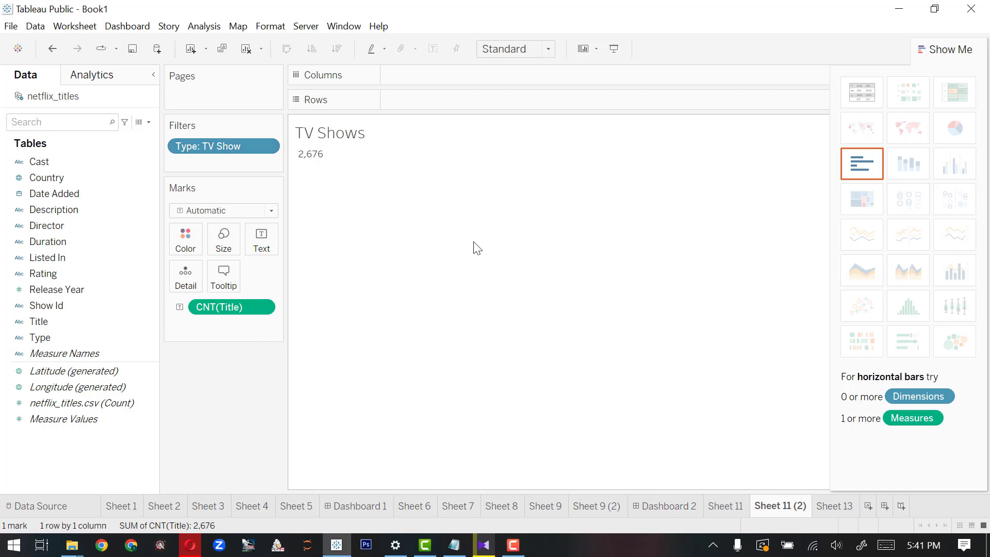
Create a new dashboard with floating placement for its objects and collapse the Show Me chart suggestions
left_click(117, 30)
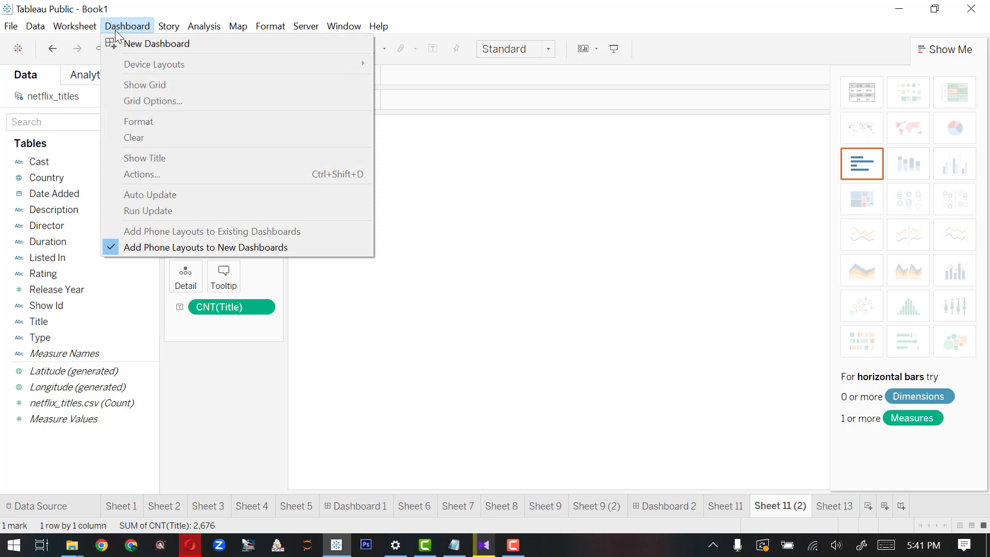
left_click(155, 45)
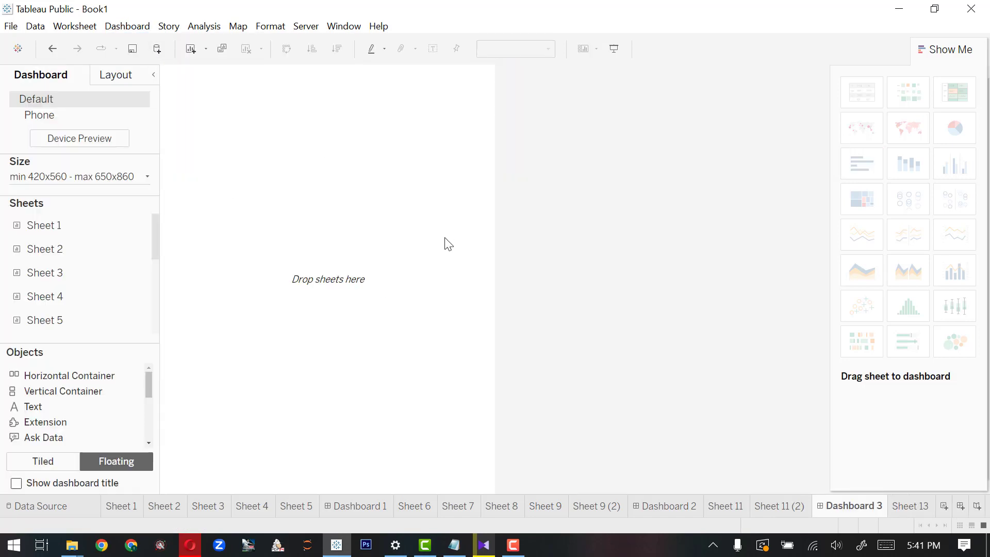
left_click(944, 49)
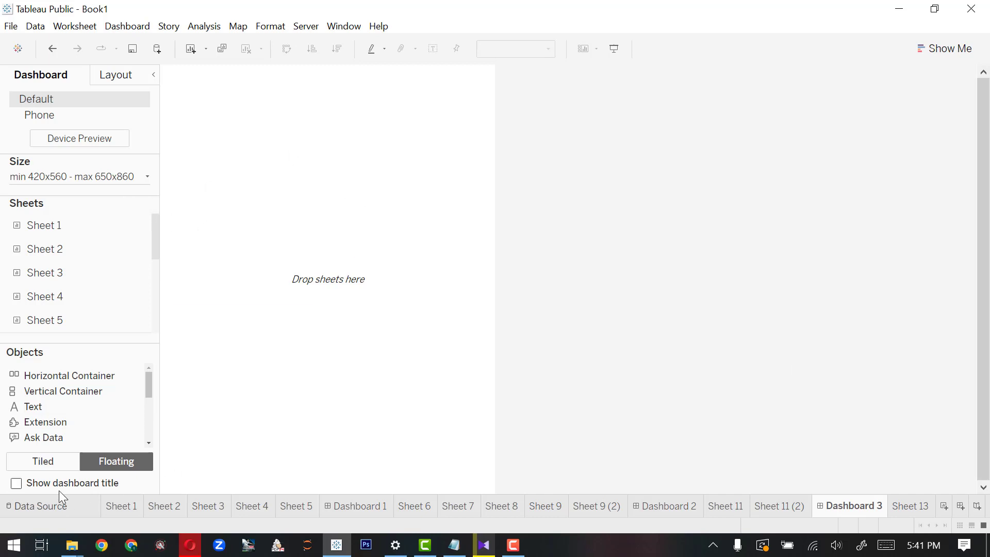
left_click(37, 464)
left_click(108, 462)
Set the new dashboard's maximum width to 1650 px
left_click(129, 82)
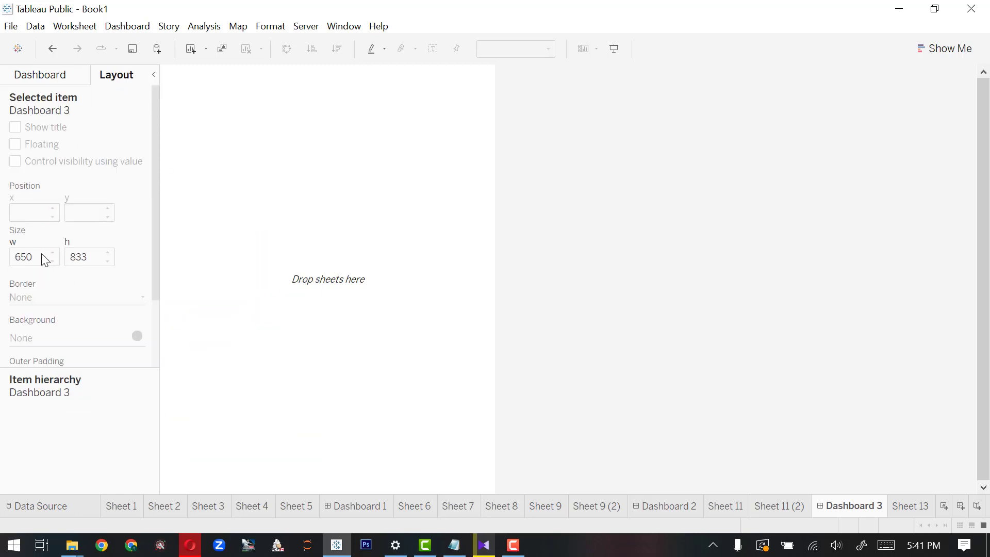
left_click(69, 80)
left_click(106, 179)
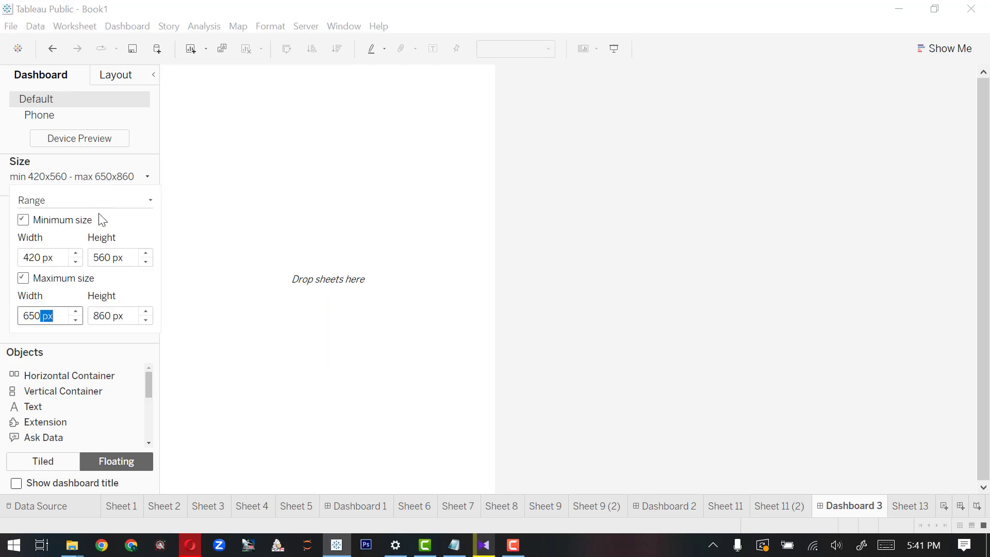
left_click(78, 312)
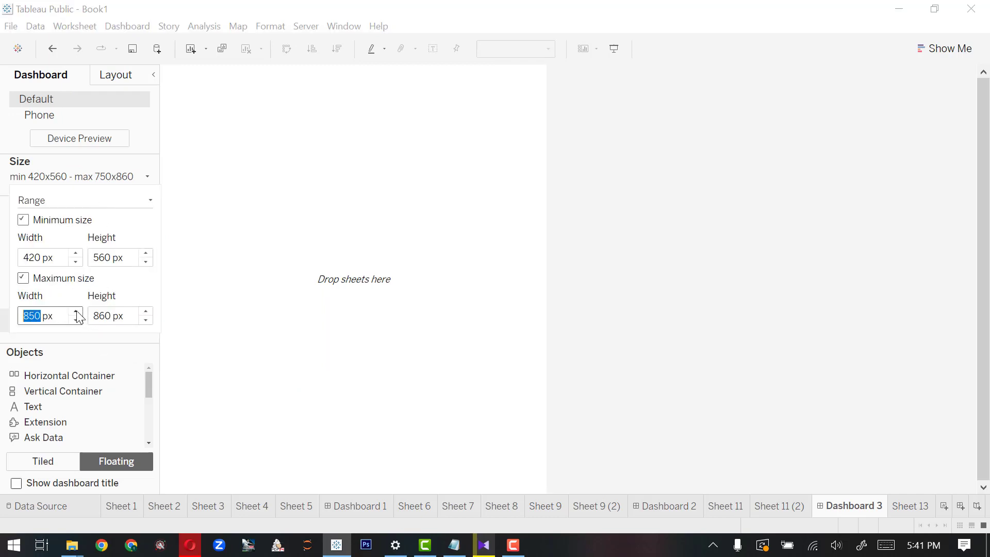
left_click(77, 313)
left_click(77, 313)
left_click(77, 312)
left_click(78, 312)
left_click(78, 312)
left_click(78, 312)
left_click(77, 312)
left_click(78, 312)
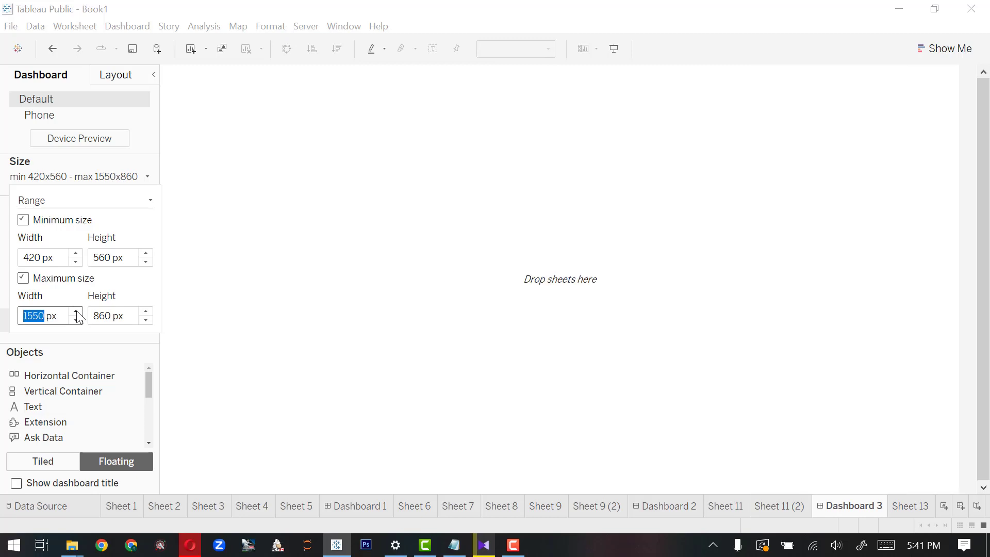
left_click(78, 312)
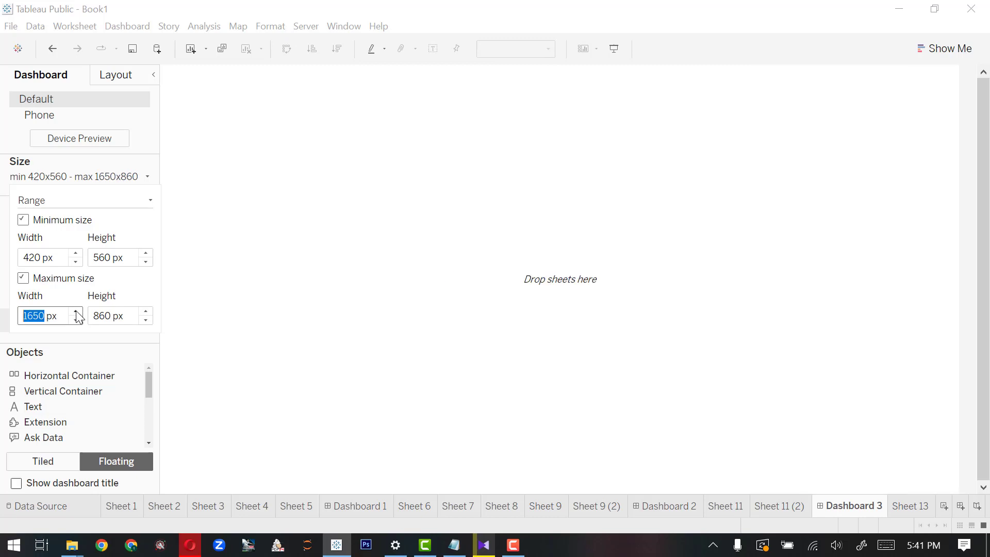
left_click(243, 240)
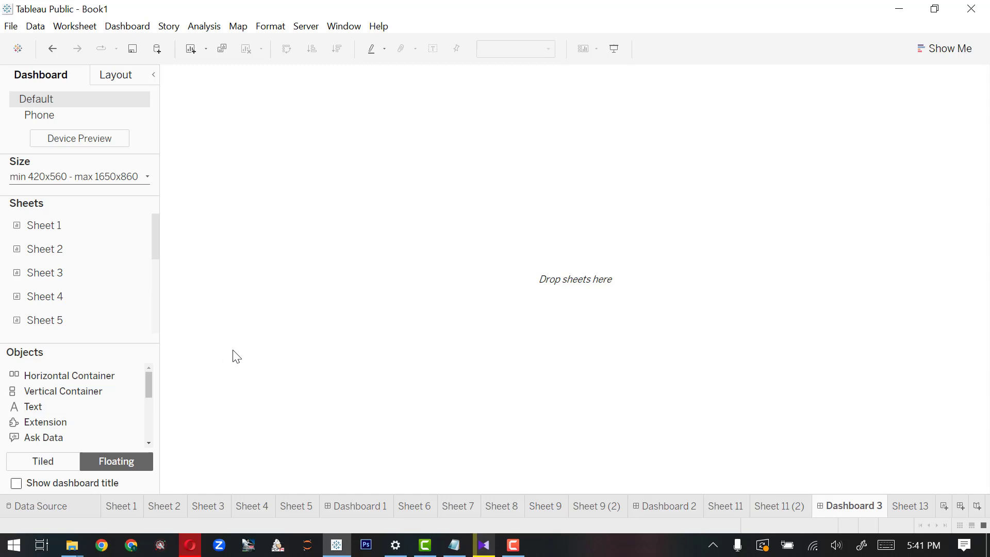
Place the Sheet 1 map on the dashboard, remove its Count of Title legend and extend it to the dashboard's upper-left corner
left_click_drag(33, 231, 191, 110)
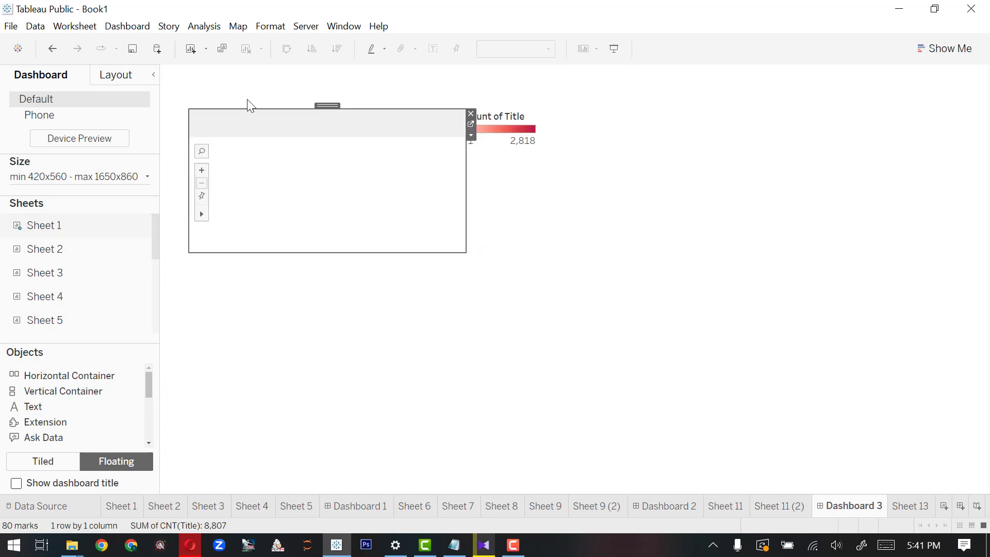
left_click(490, 135)
left_click(543, 113)
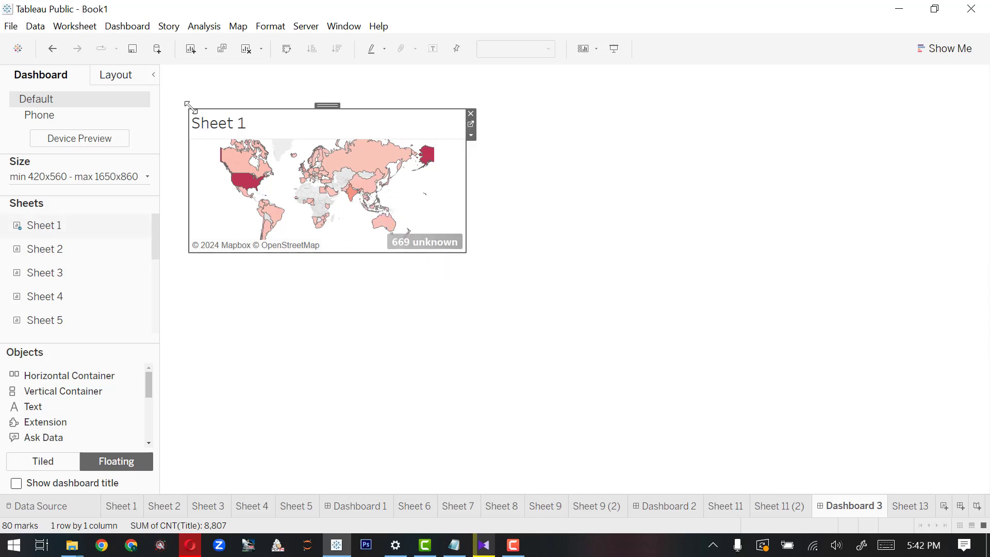
left_click_drag(188, 105, 155, 63)
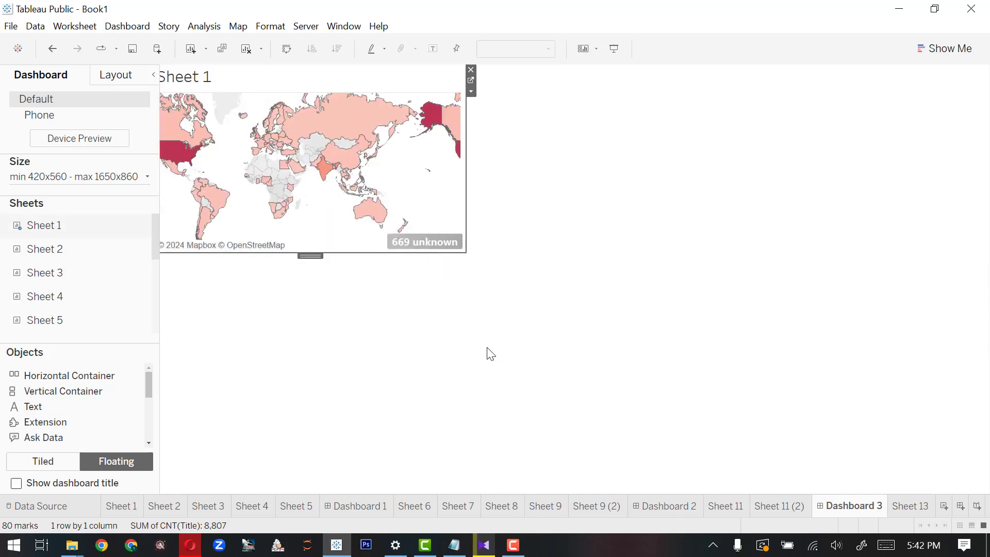
left_click(504, 350)
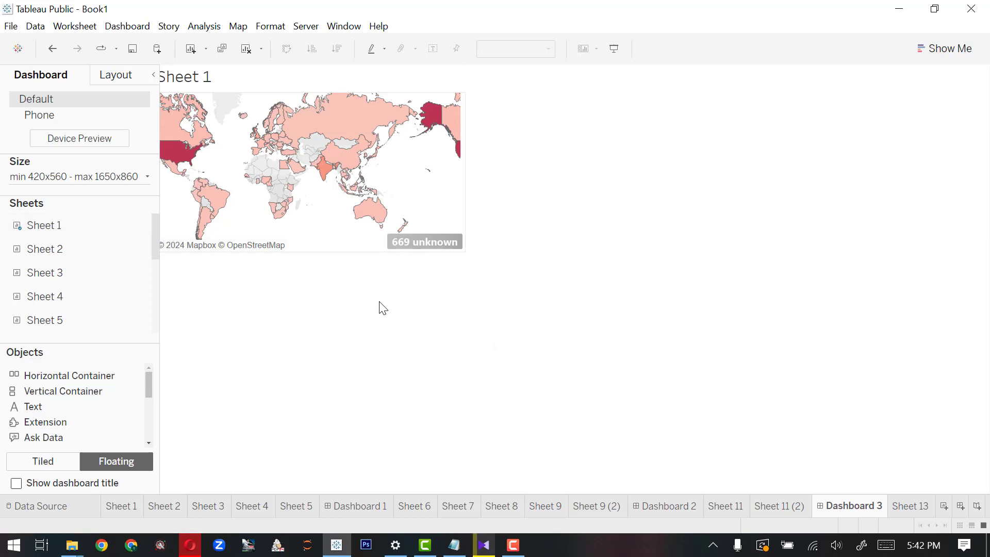
Add the Sheet 2 bubble chart beside the map and remove its Director legend
left_click_drag(82, 245, 472, 102)
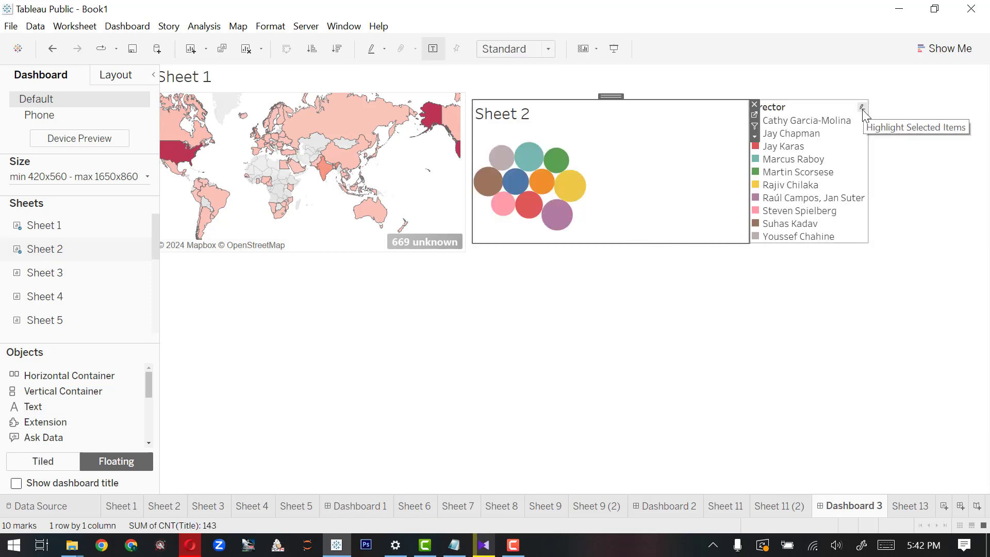
left_click(835, 137)
left_click(874, 103)
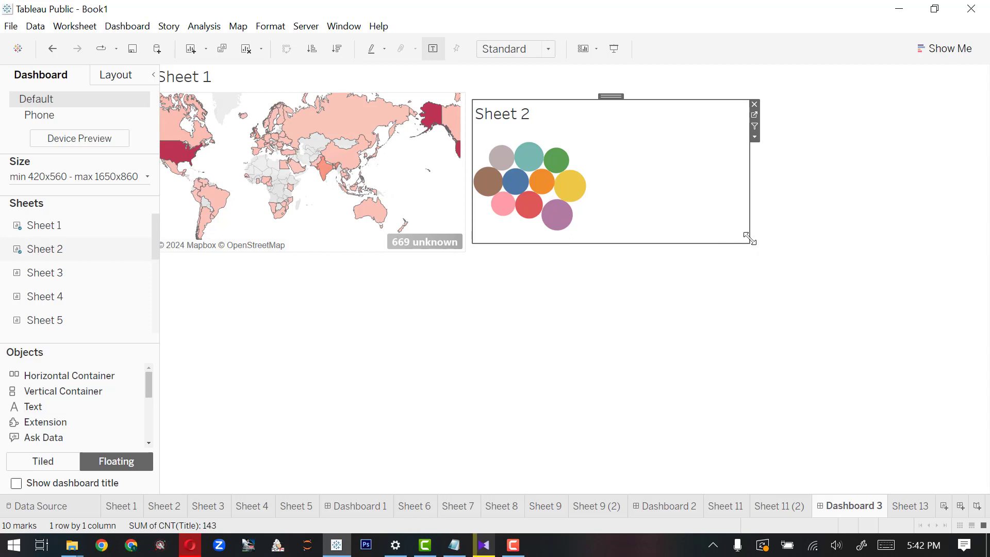
Enlarge the Sheet 2 bubble chart until every bubble shows its label, and move it to the dashboard's upper edge beside the map
left_click_drag(749, 238, 939, 342)
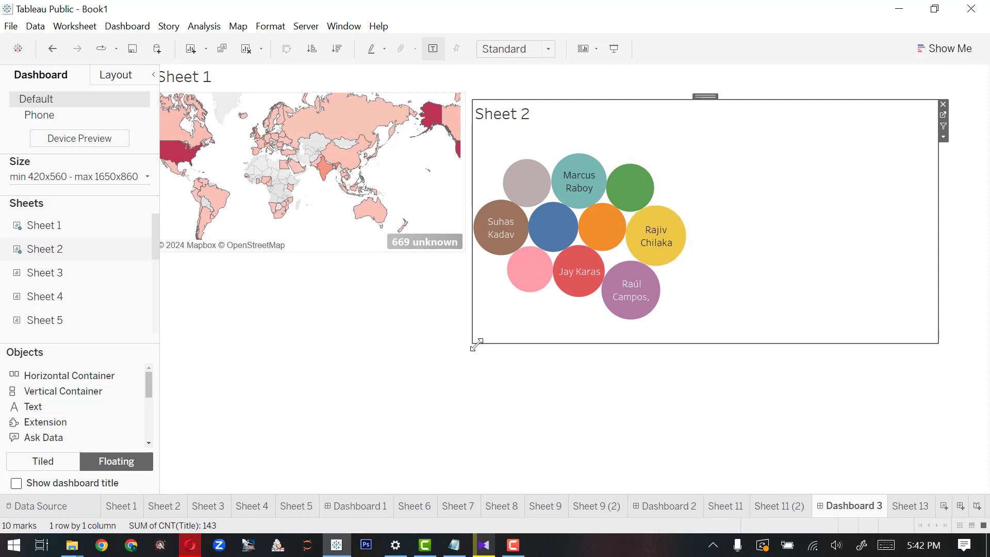
left_click_drag(476, 344, 410, 367)
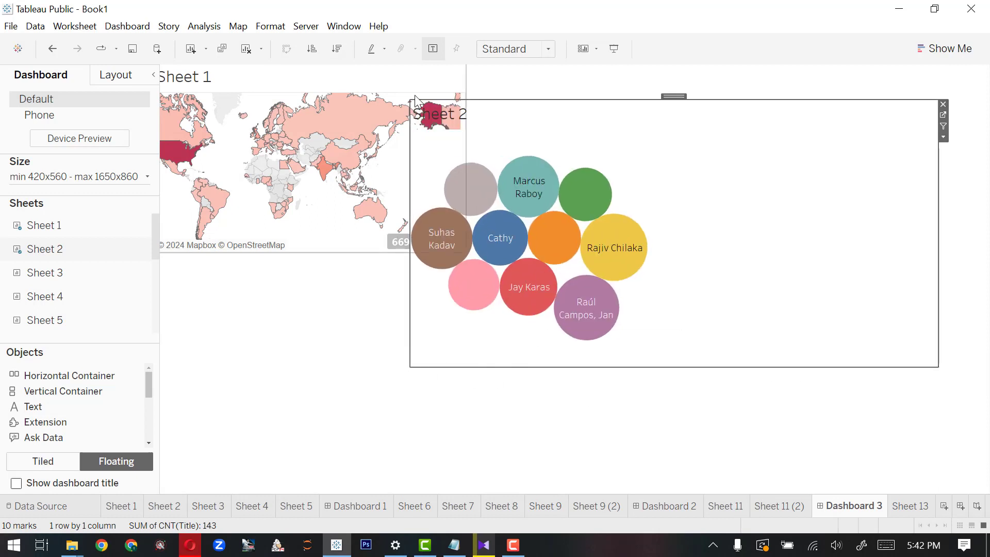
left_click_drag(937, 367, 966, 438)
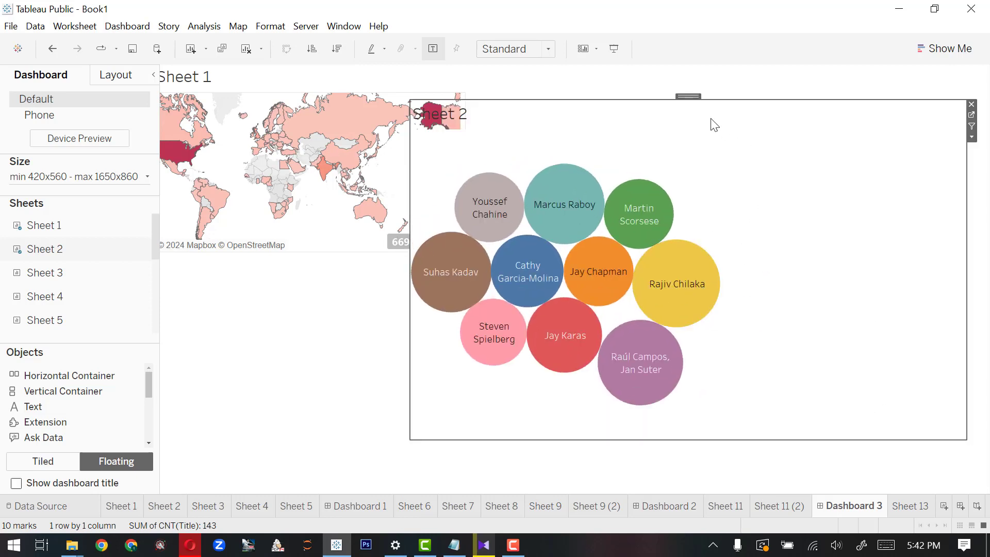
left_click_drag(691, 97, 744, 66)
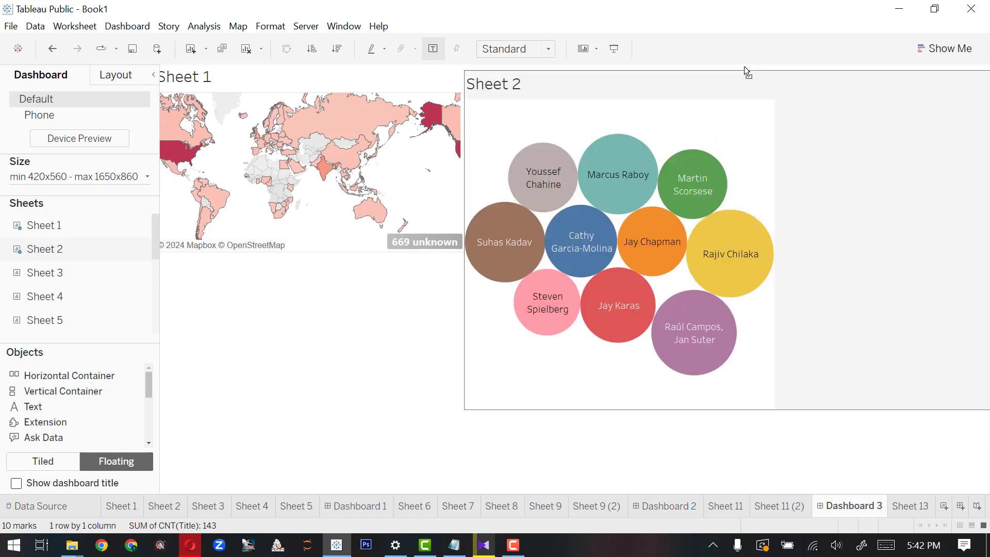
left_click(824, 479)
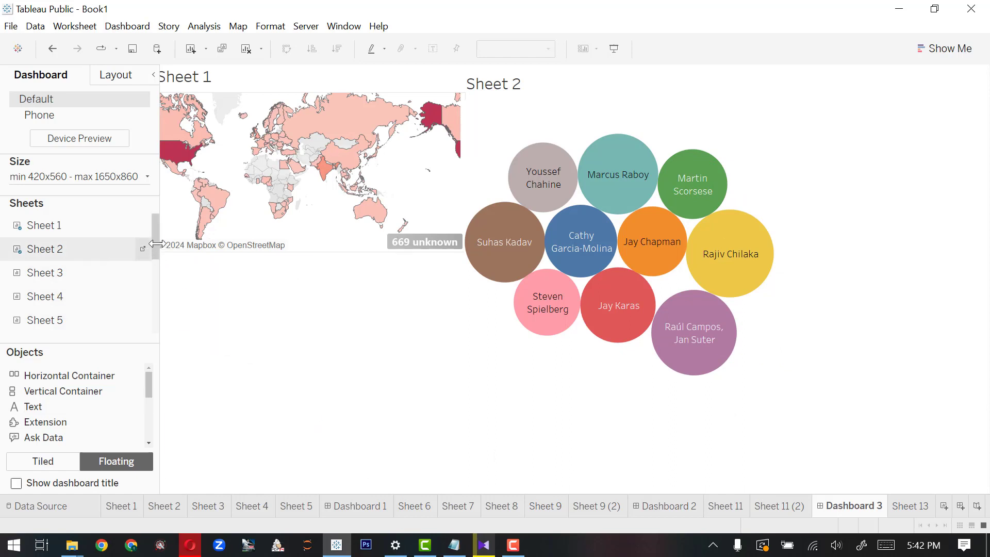
Add the Sheet 6 rating bar chart to the dashboard and align it directly below the map
scroll(82, 261, "down", 1)
left_click_drag(66, 273, 188, 280)
left_click_drag(460, 422, 491, 461)
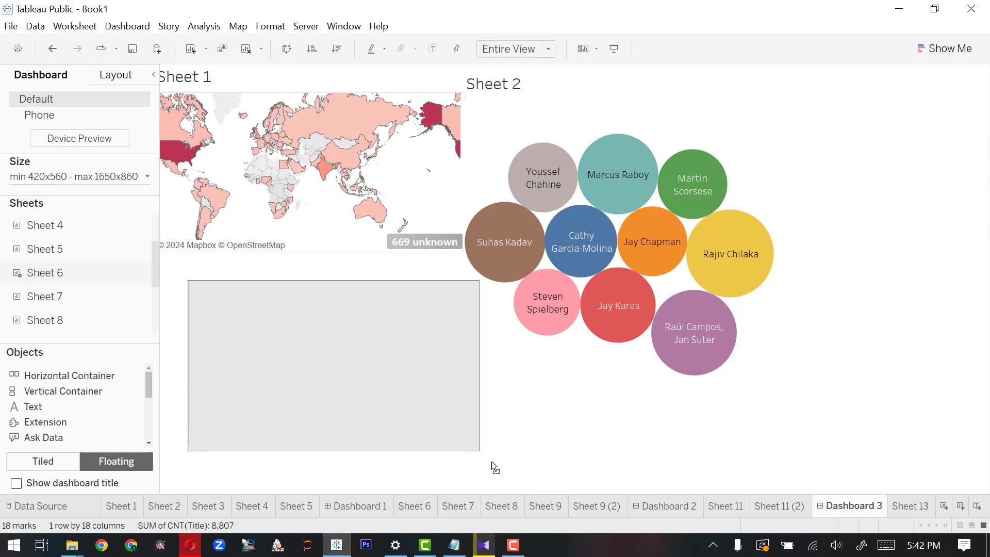
left_click_drag(339, 276, 320, 257)
left_click(590, 477)
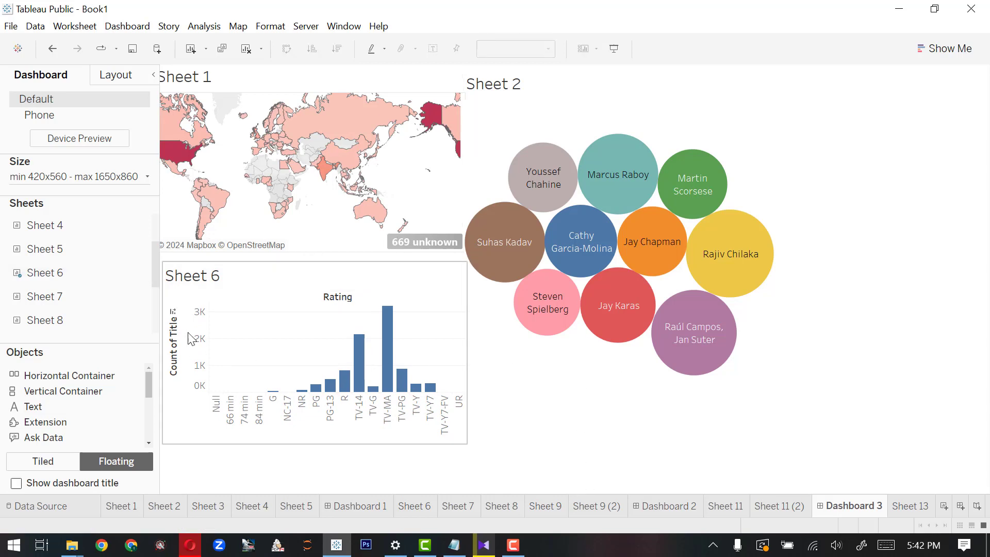
Add the Sheet 8 treemap below the bubble chart, nudge Sheet 2 slightly, and remove the treemap's Count of Title legend
left_click_drag(104, 323, 685, 365)
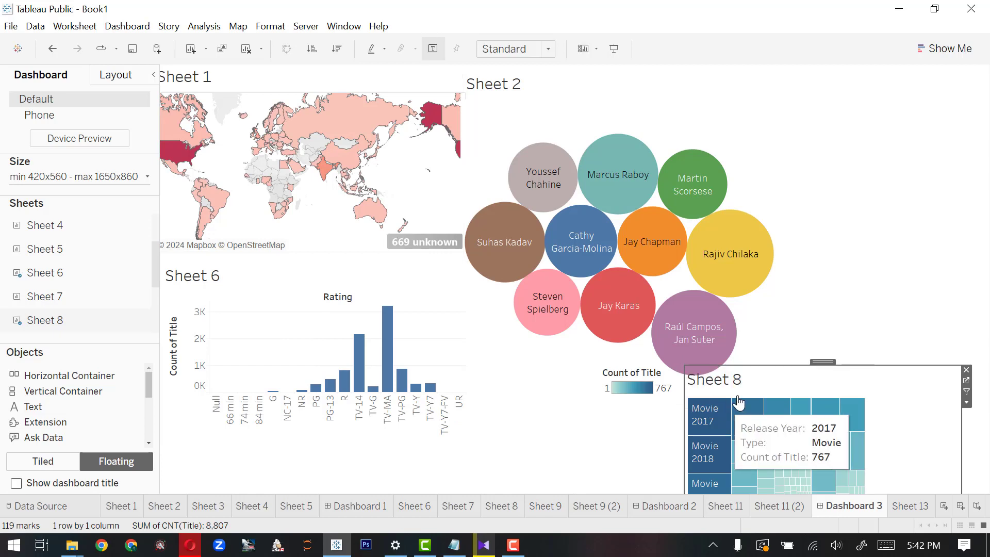
left_click(748, 91)
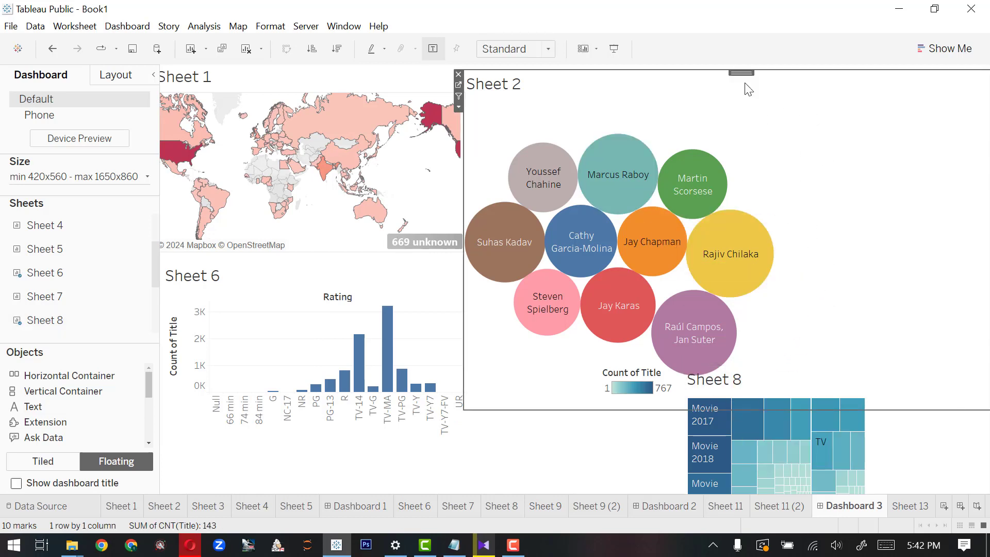
mouse_move(742, 73)
left_mouse_down()
mouse_move(783, 55)
mouse_move(729, 81)
mouse_move(743, 77)
left_mouse_up()
left_click(822, 450)
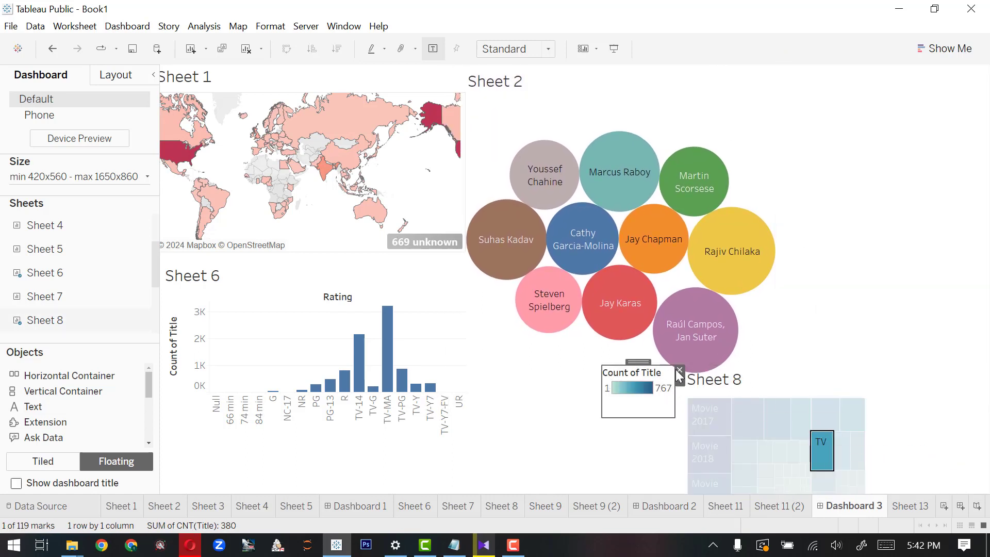
left_click(680, 371)
Move the Sheet 8 treemap up beside the rating chart and enlarge it to the lower right so more labels fit
left_click(748, 419)
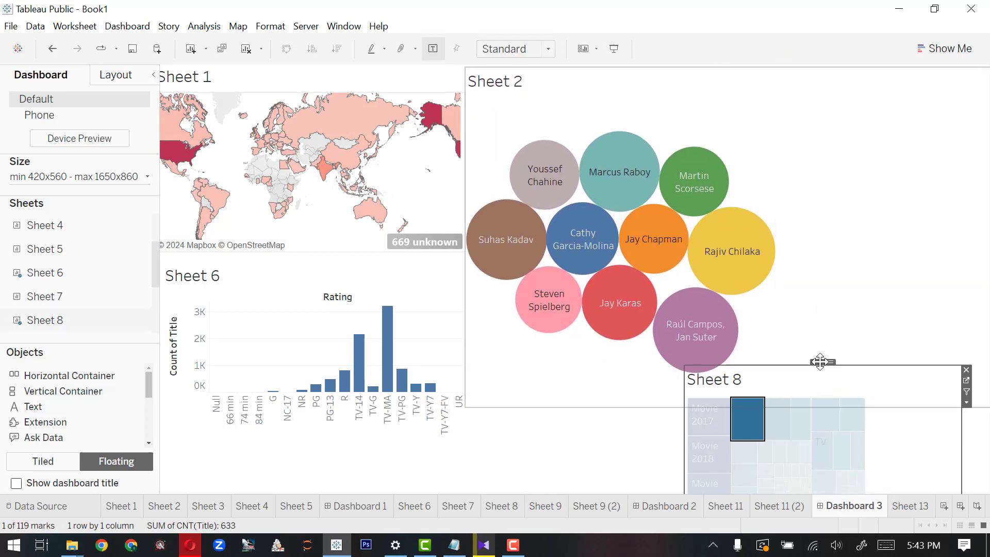
left_click_drag(820, 362, 588, 215)
left_click(667, 336)
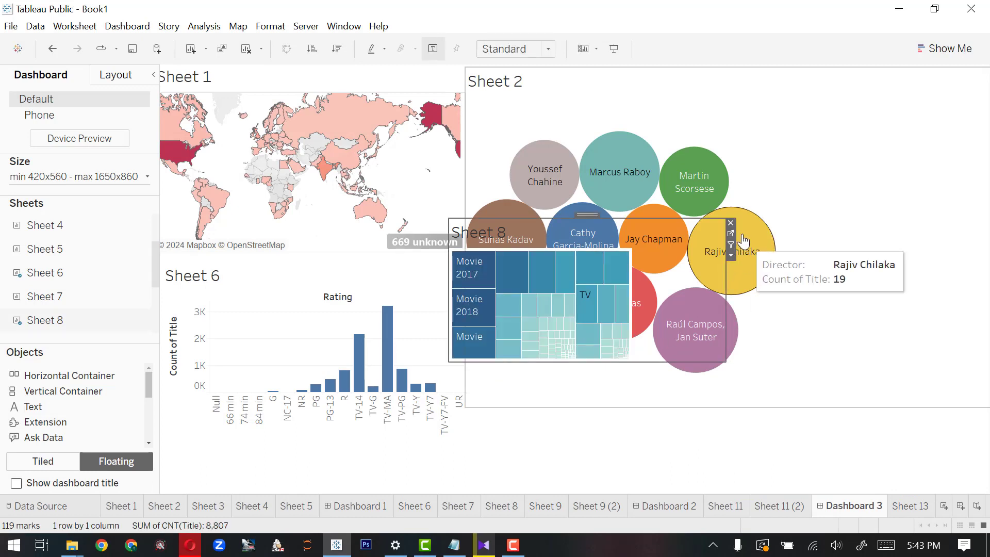
left_click_drag(741, 369, 895, 493)
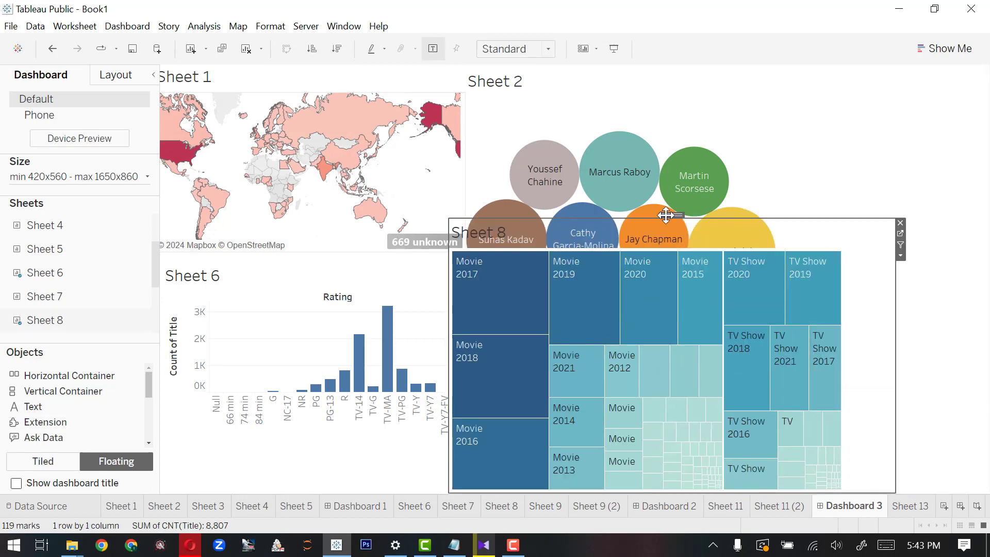
Shrink the Sheet 8 treemap and move it to the dashboard's lower-right area over the edge of the bubble chart
left_click_drag(678, 216, 690, 194)
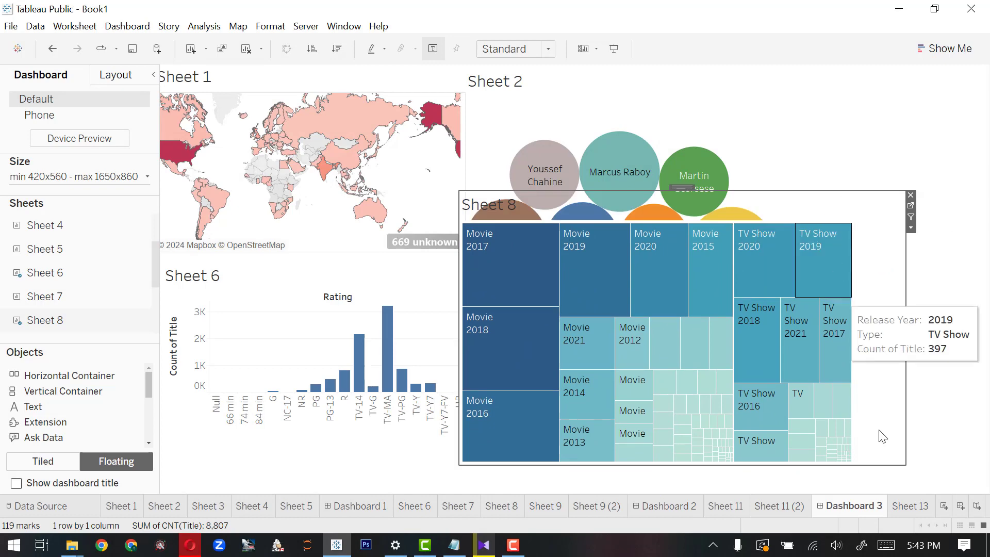
left_click_drag(903, 466, 777, 403)
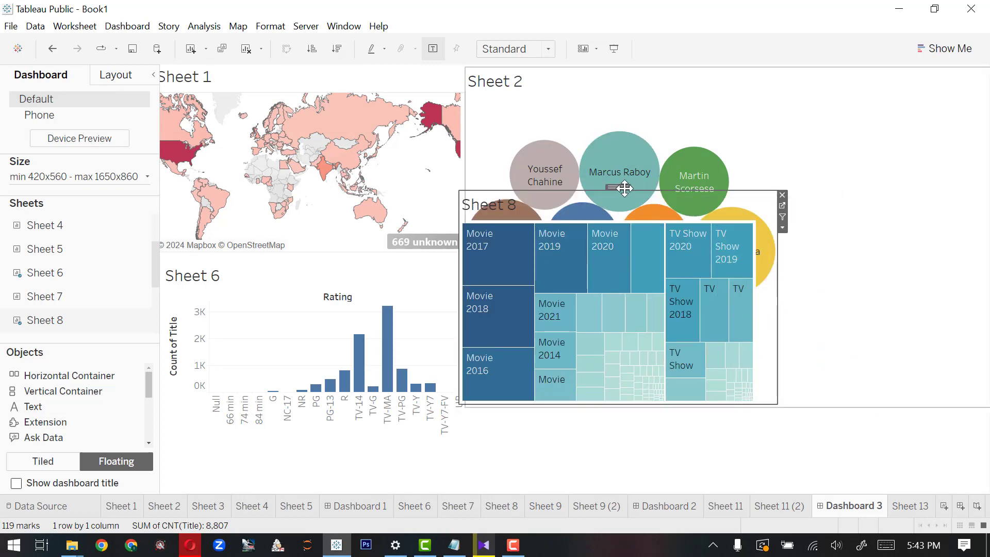
left_click_drag(621, 187, 861, 270)
Move the Sheet 2 bubble chart down and place the Sheet 8 treemap in the dashboard's upper-right area
left_click(780, 93)
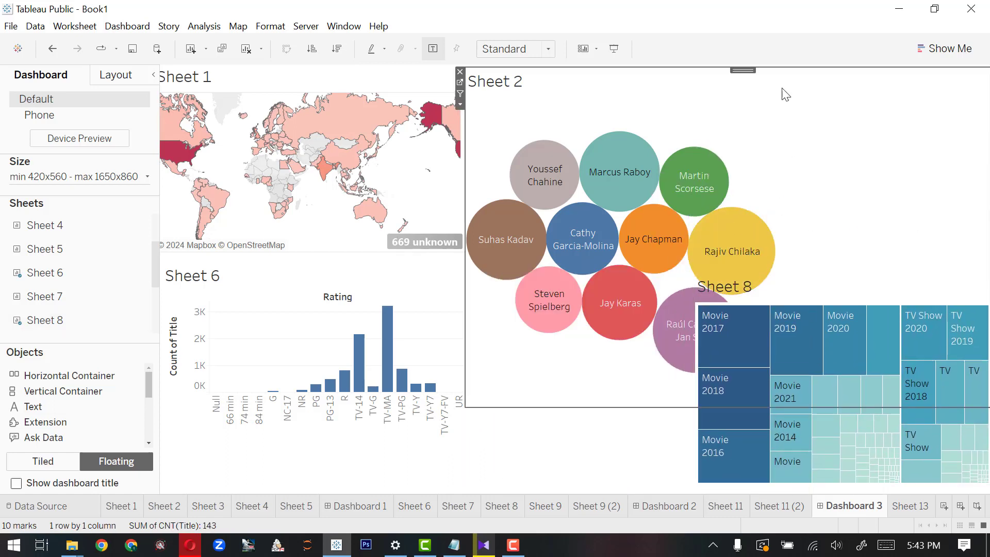
left_click_drag(754, 65, 751, 147)
left_click(894, 386)
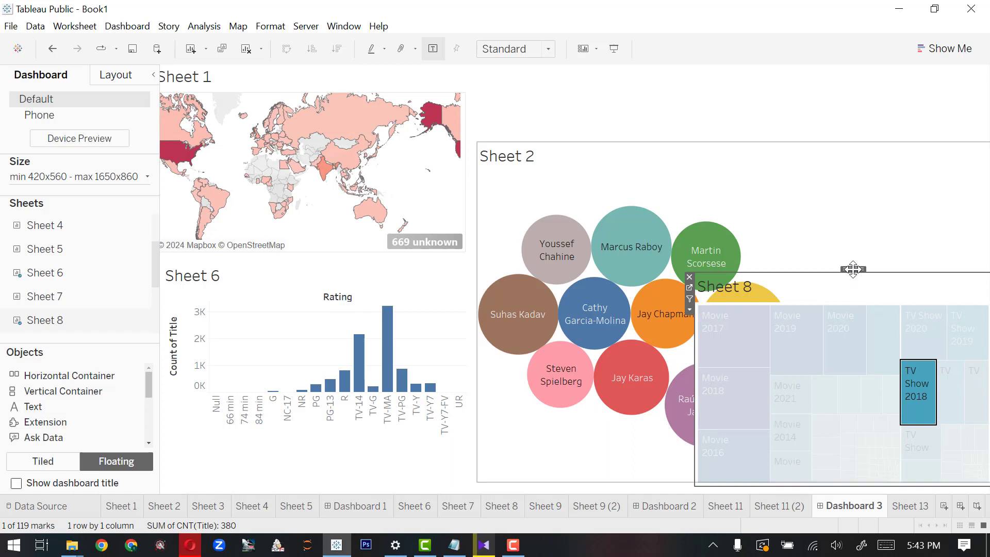
left_click_drag(854, 270, 825, 67)
Shrink the Sheet 2 bubble chart from its upper-left corner and move it beside the Sheet 6 rating chart
left_click(952, 405)
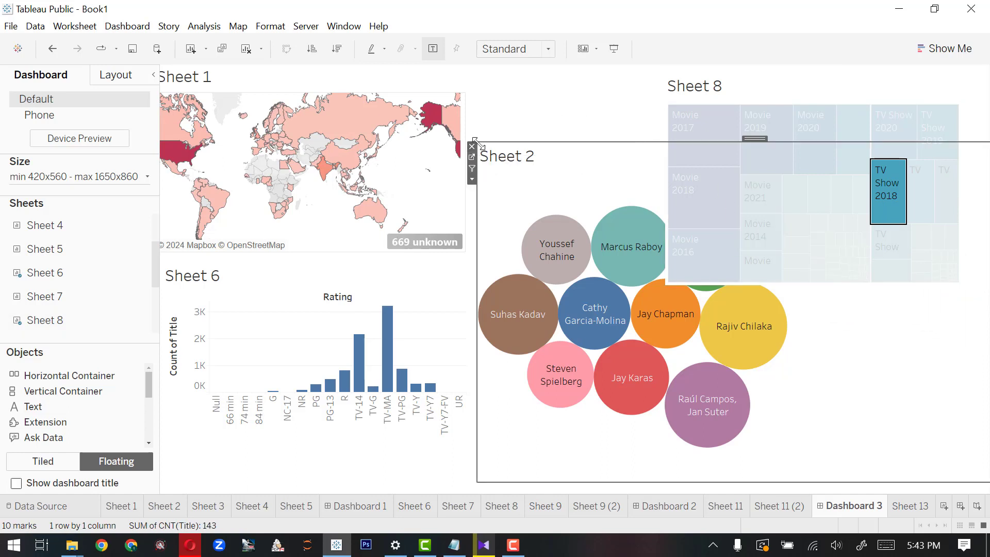
left_click_drag(476, 143, 644, 241)
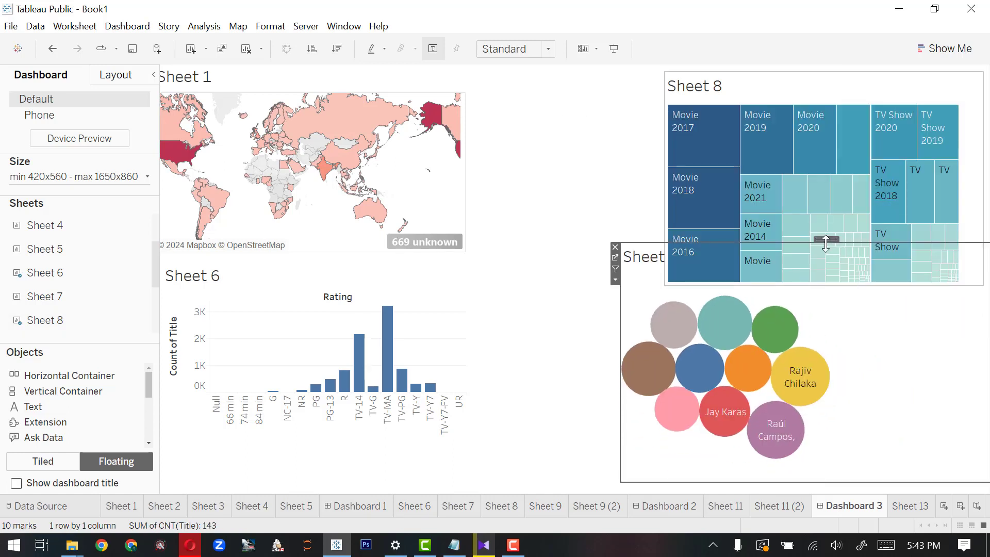
left_click_drag(826, 239, 675, 239)
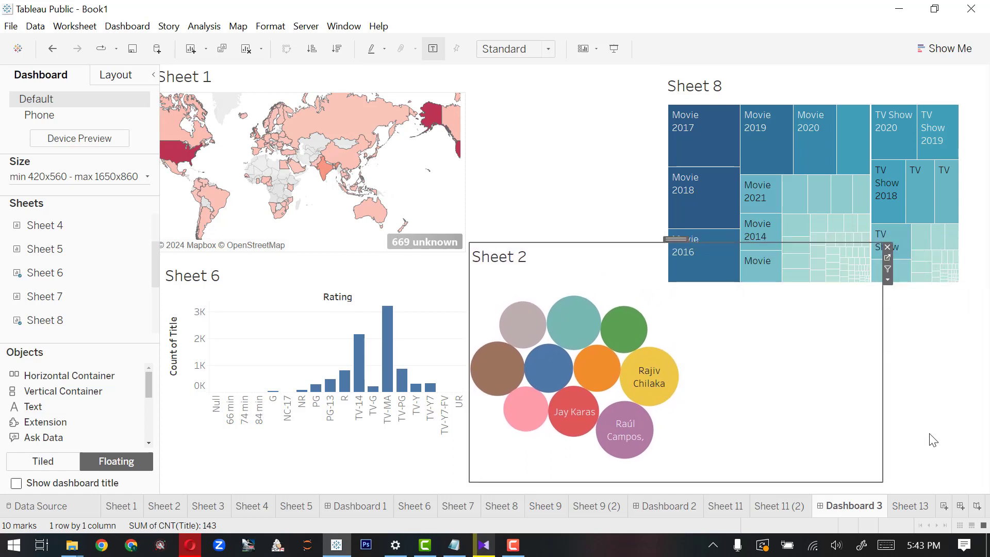
left_click(900, 334)
Nudge the Sheet 8 treemap slightly up and to the left
left_click(820, 81)
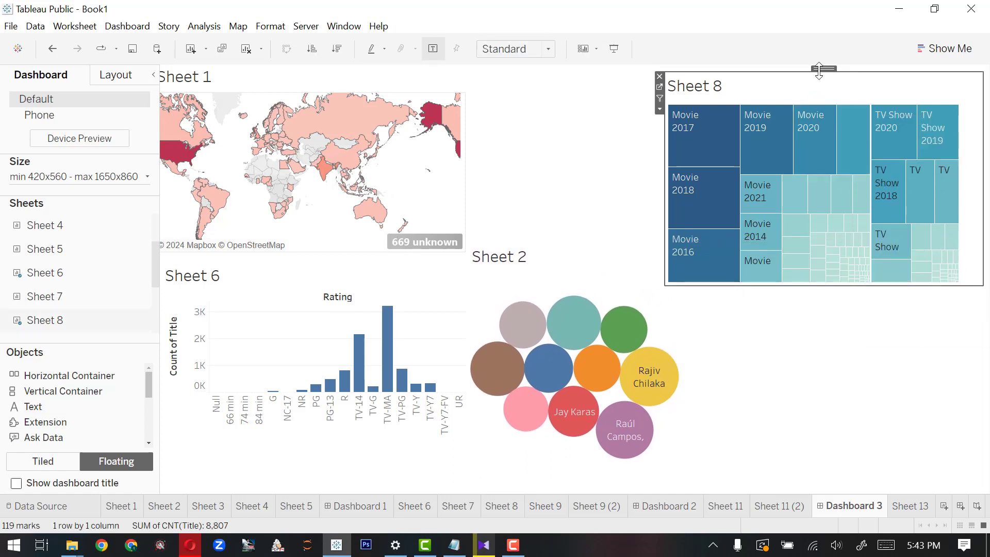
mouse_move(821, 66)
left_mouse_down()
mouse_move(840, 258)
mouse_move(810, 97)
mouse_move(831, 69)
mouse_move(821, 72)
left_mouse_up()
left_click(911, 419)
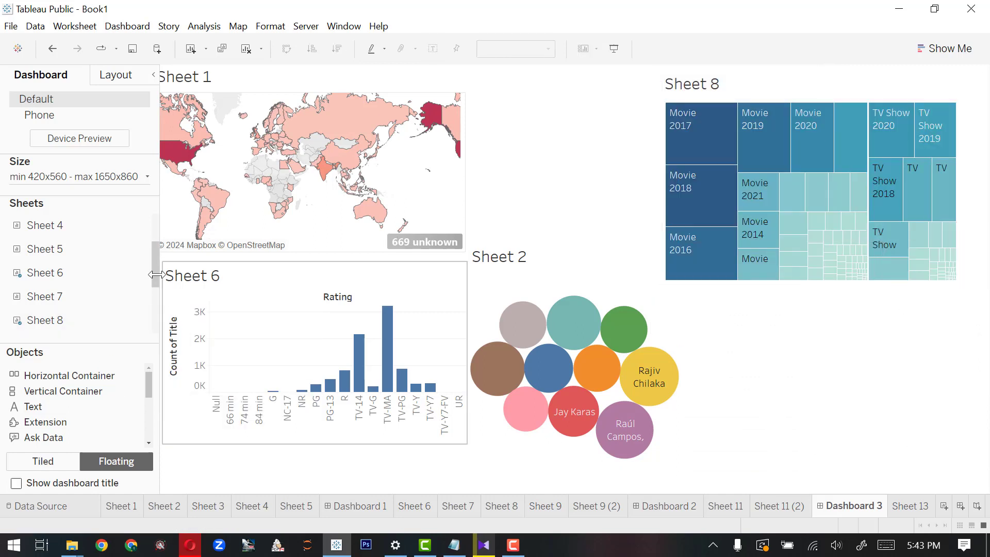
Add the Sheet 11 movie count to the dashboard, narrow it, and place it between the map and the treemap
left_click_drag(156, 273, 151, 281)
scroll(150, 283, "down", 3)
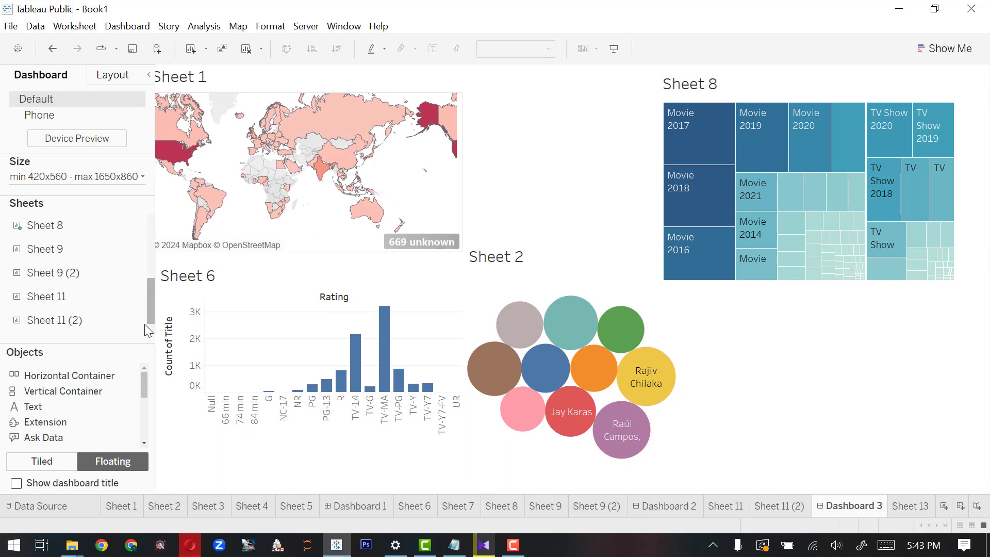
left_click_drag(78, 273, 452, 99)
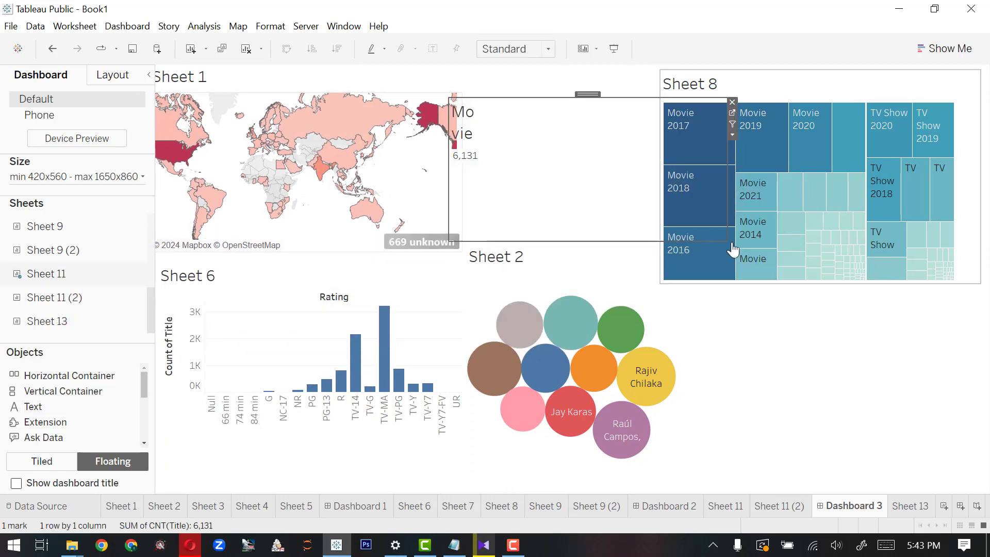
left_click_drag(726, 217, 524, 170)
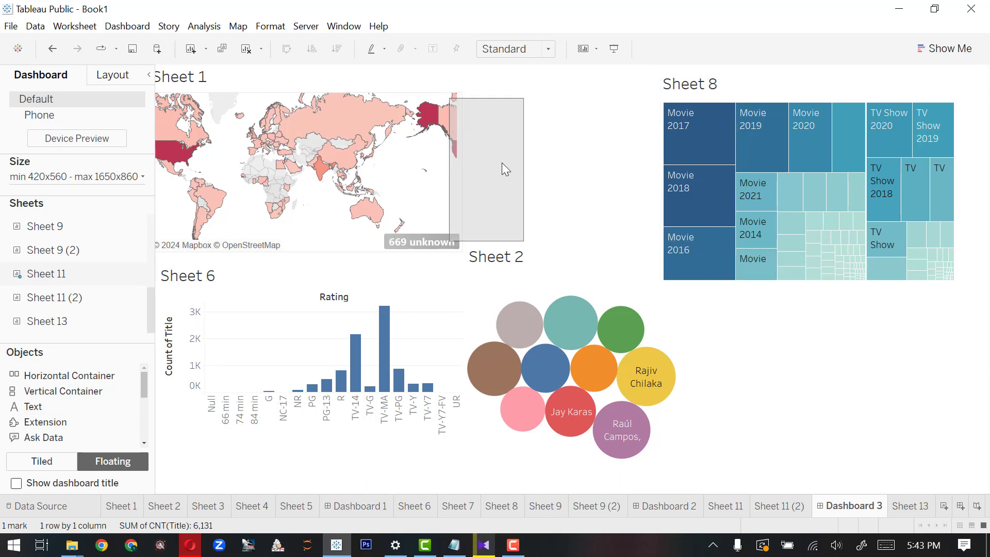
left_click_drag(485, 94, 507, 88)
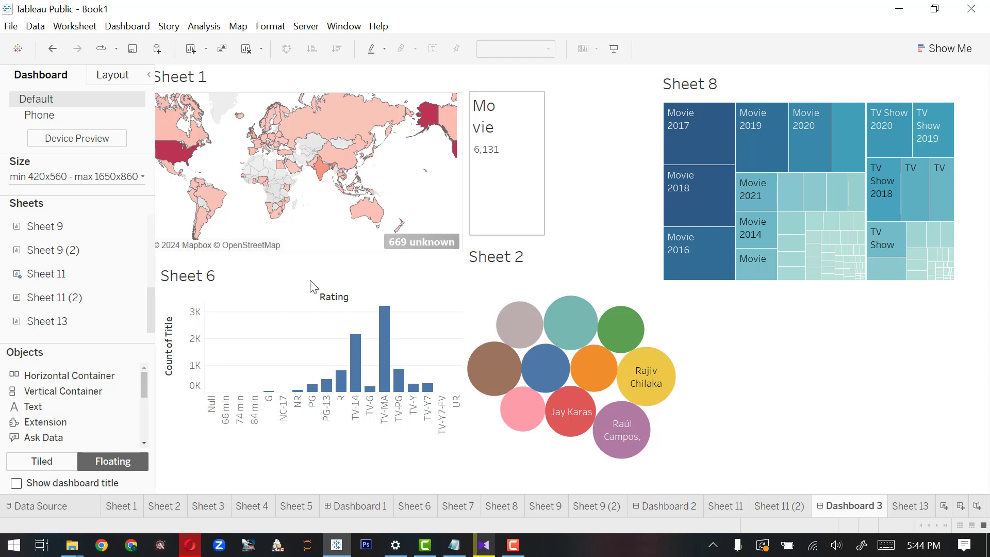
Add the Sheet 11 (2) TV show count, narrow it, and place it beside the movie count
double_click(69, 300)
left_click_drag(71, 305, 566, 110)
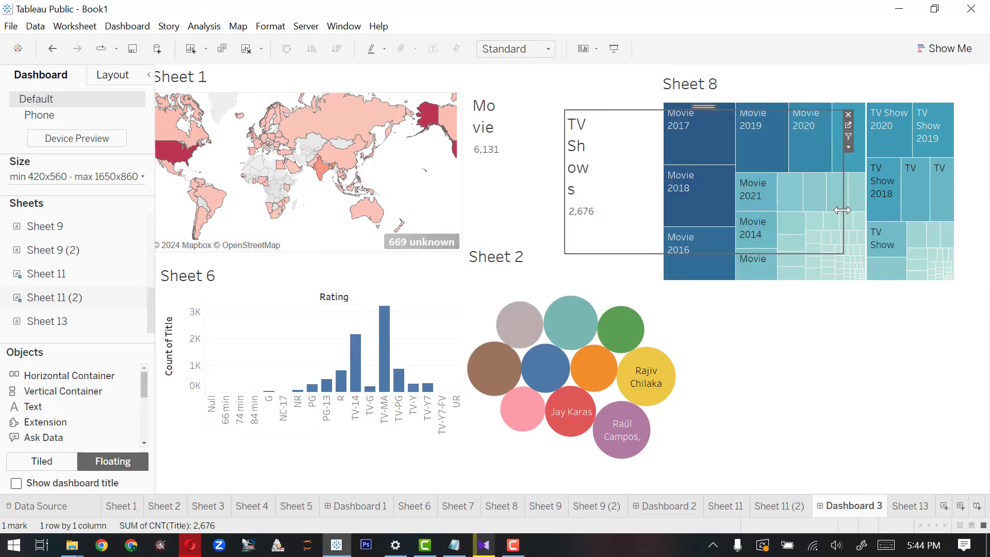
left_click_drag(849, 209, 634, 233)
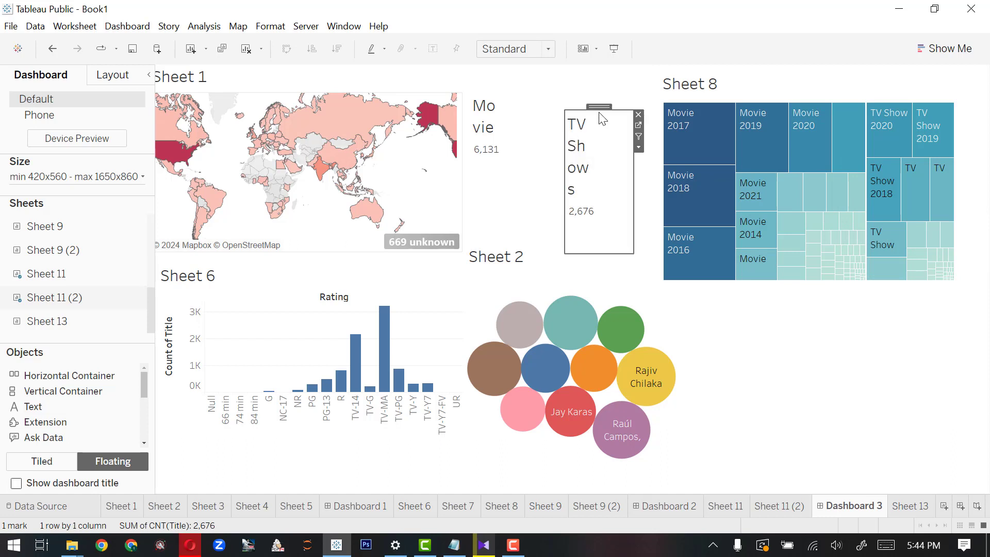
left_click_drag(600, 106, 583, 91)
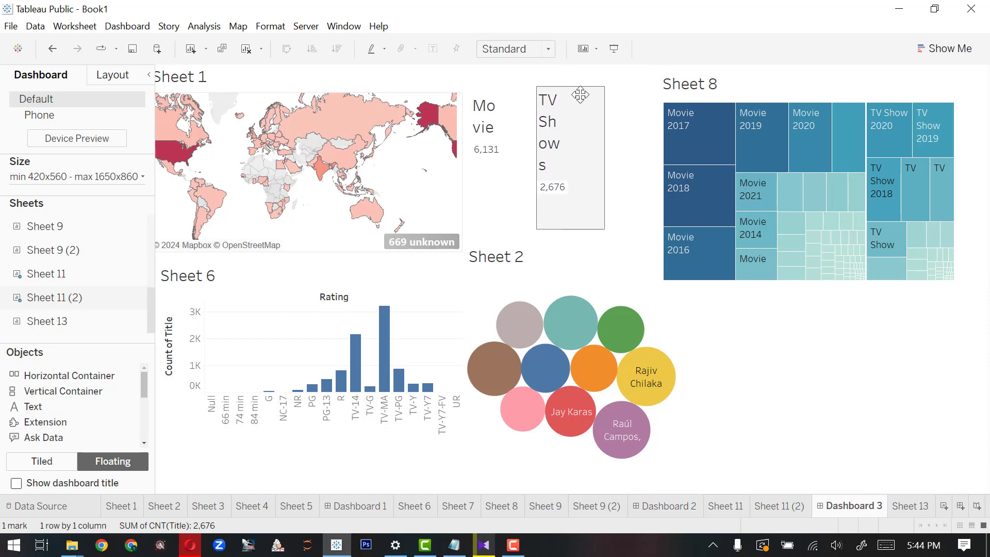
left_click(900, 381)
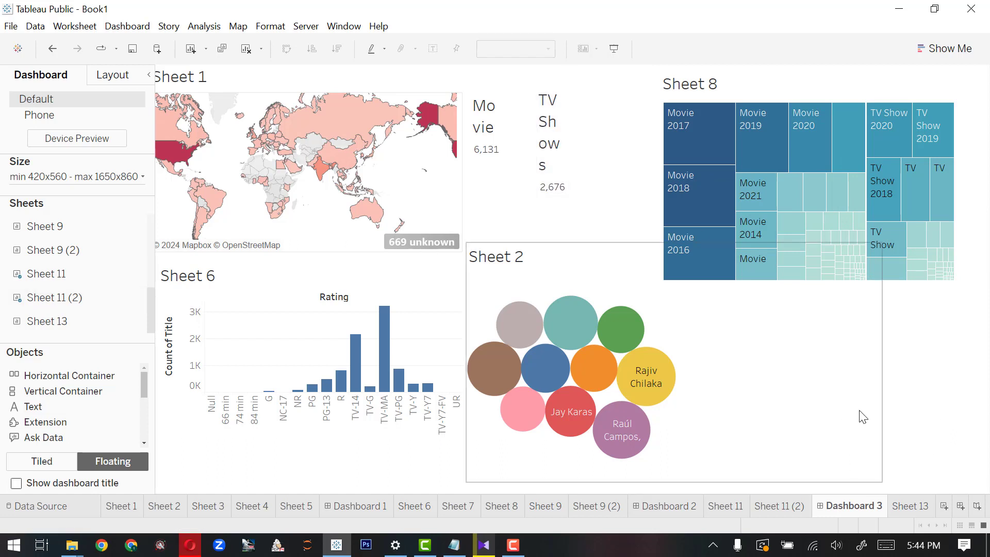